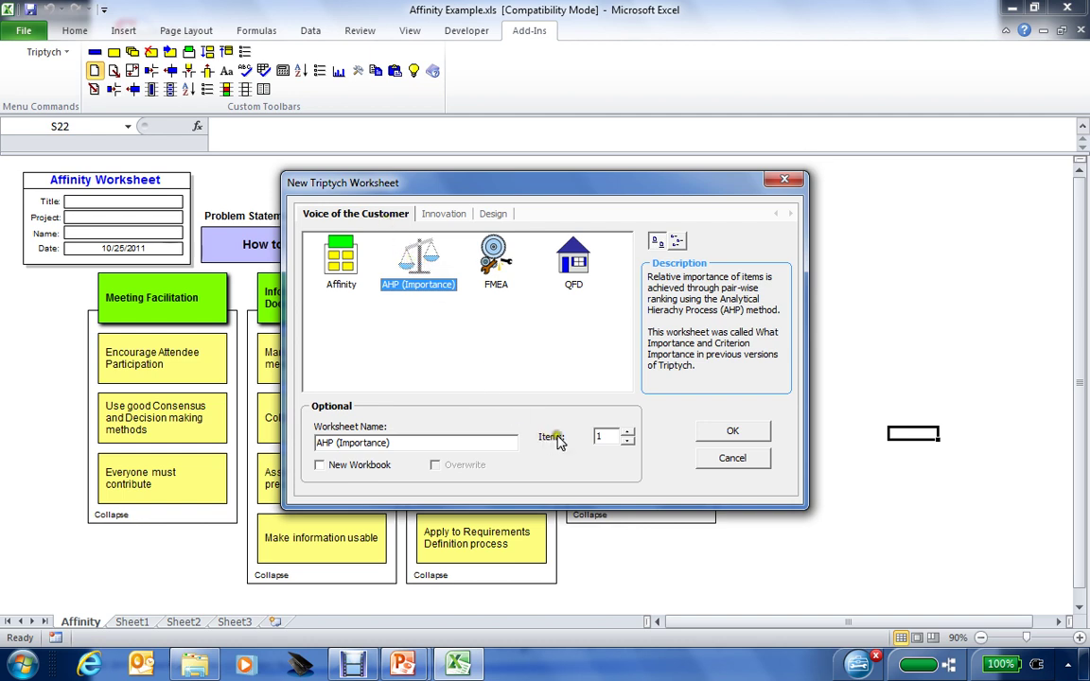
- Create a new AHP (Importance) worksheet with 5 items
click(627, 432)
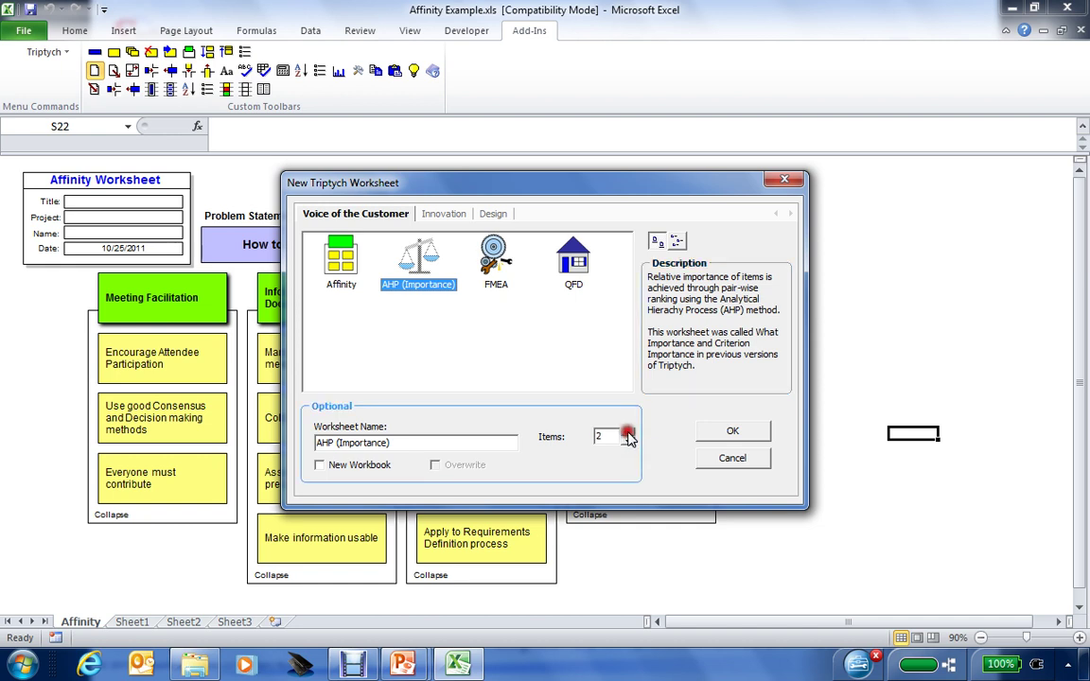
click(628, 432)
click(728, 434)
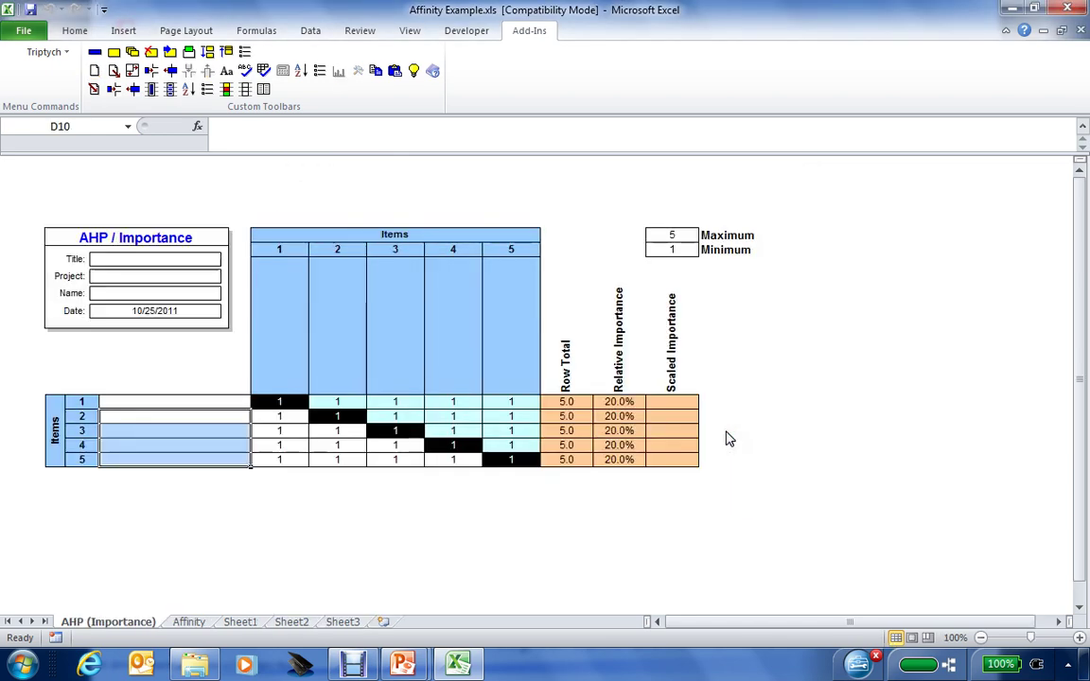
click(250, 499)
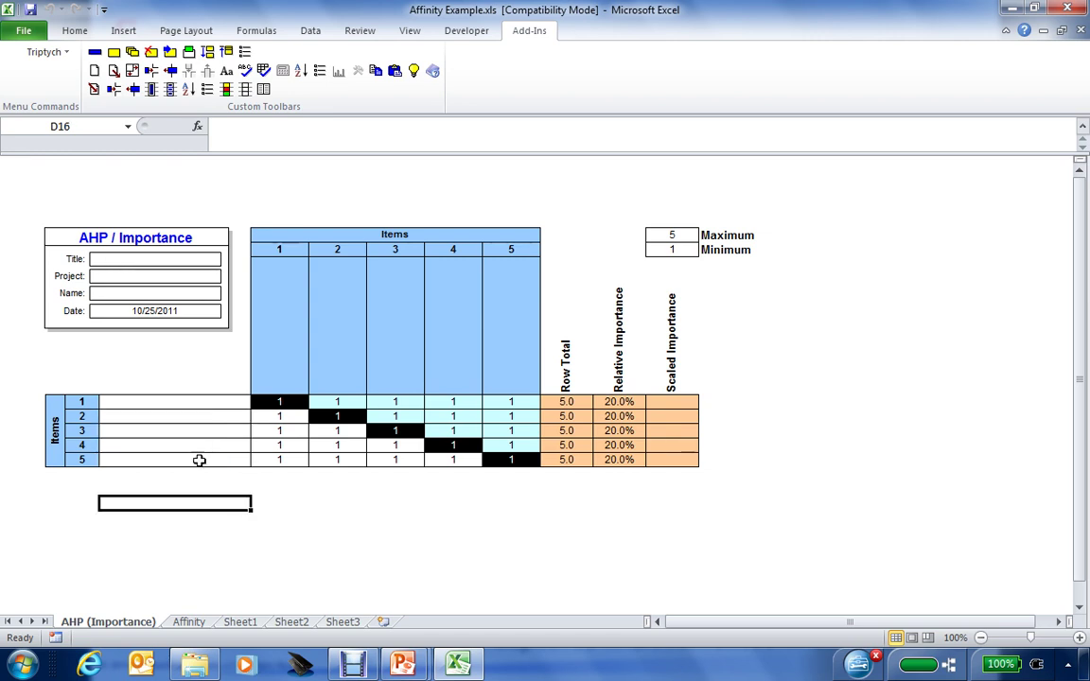
- Enter Cost, Schedule, Performance, Flexibility and Producibility as items 1 to 5 of the AHP worksheet
click(156, 401)
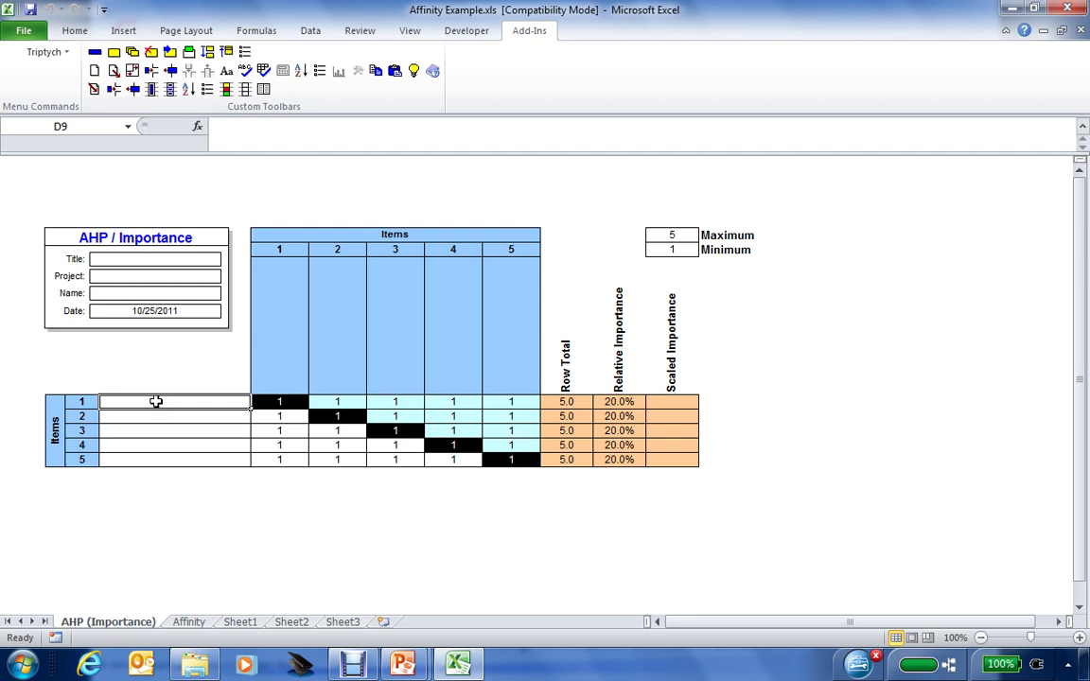
text(Cost)
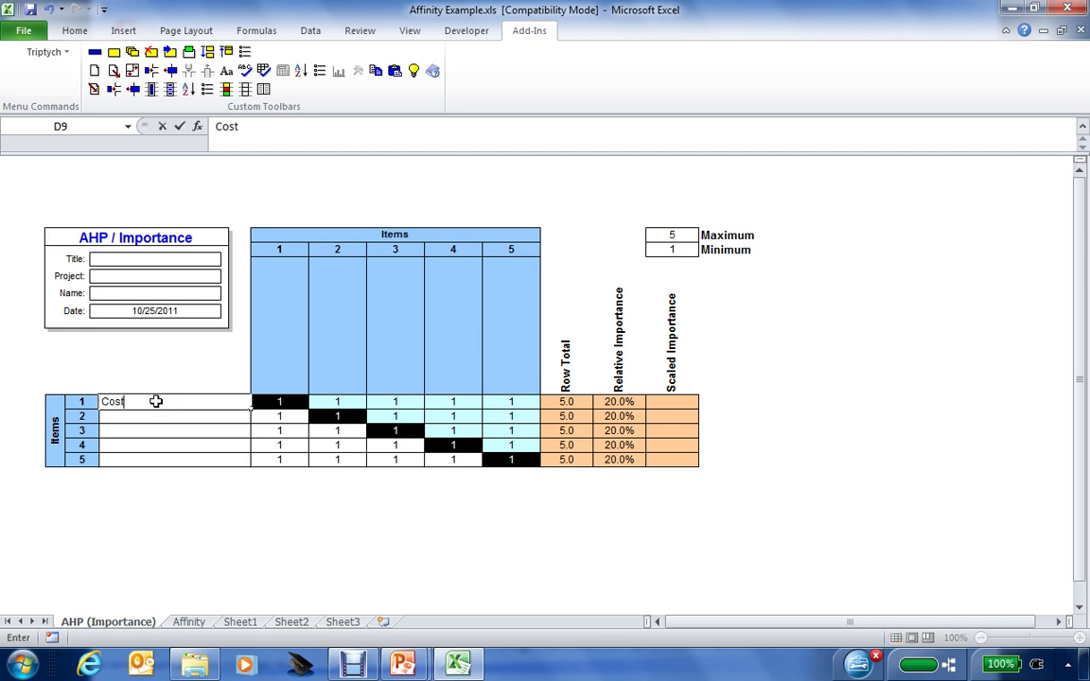
key(Return)
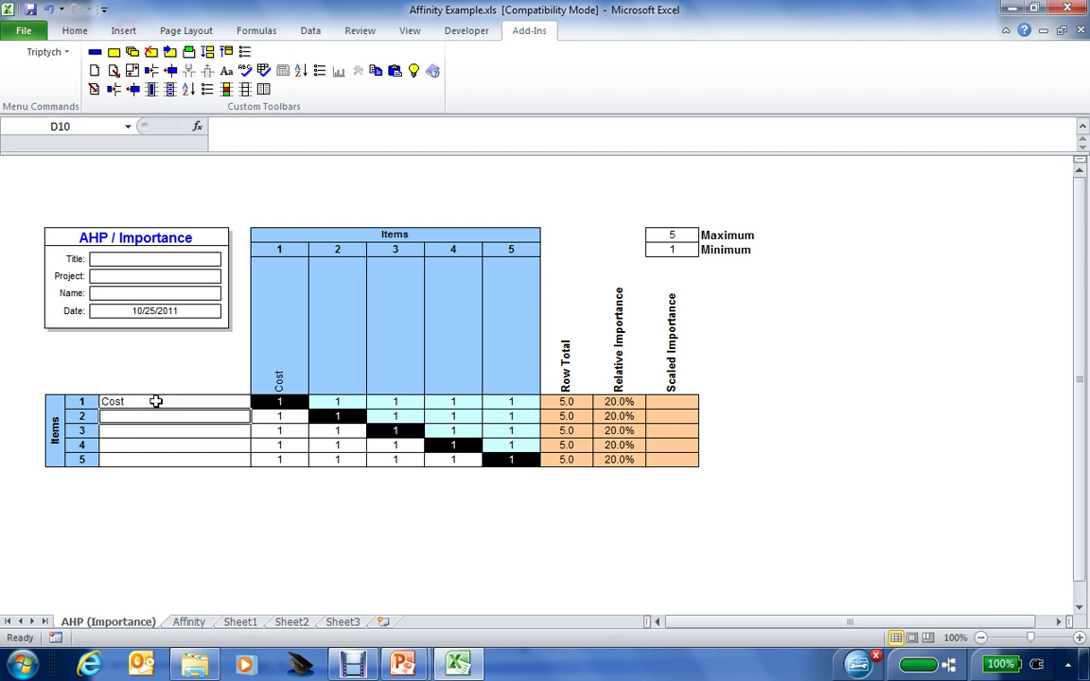
text(Schedule)
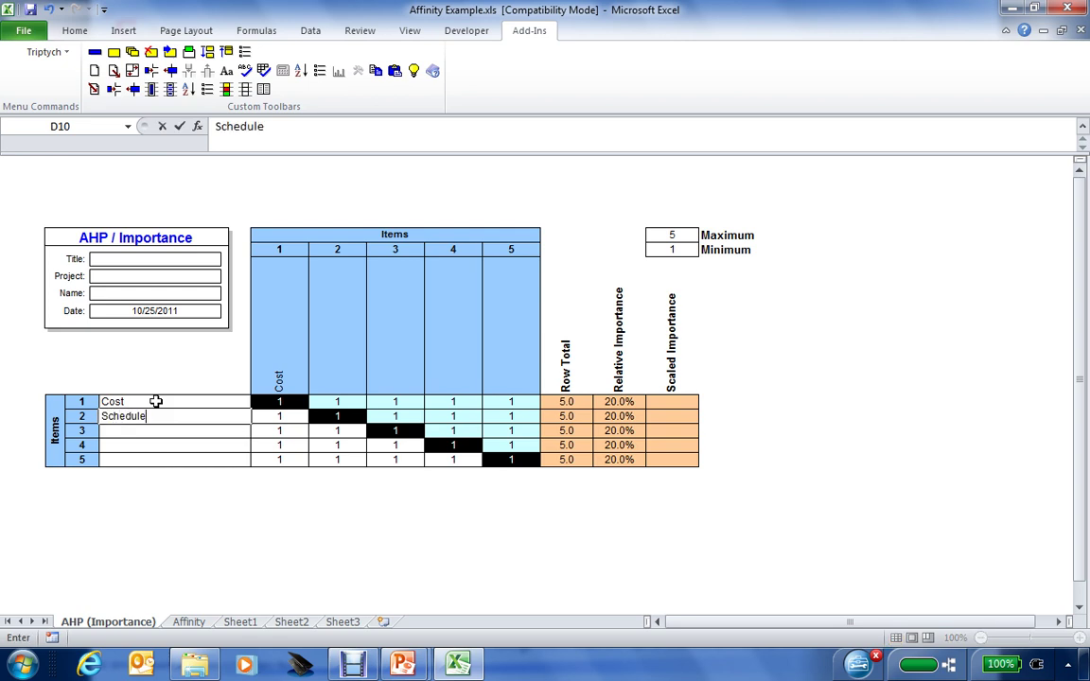
key(Return)
text(Performance)
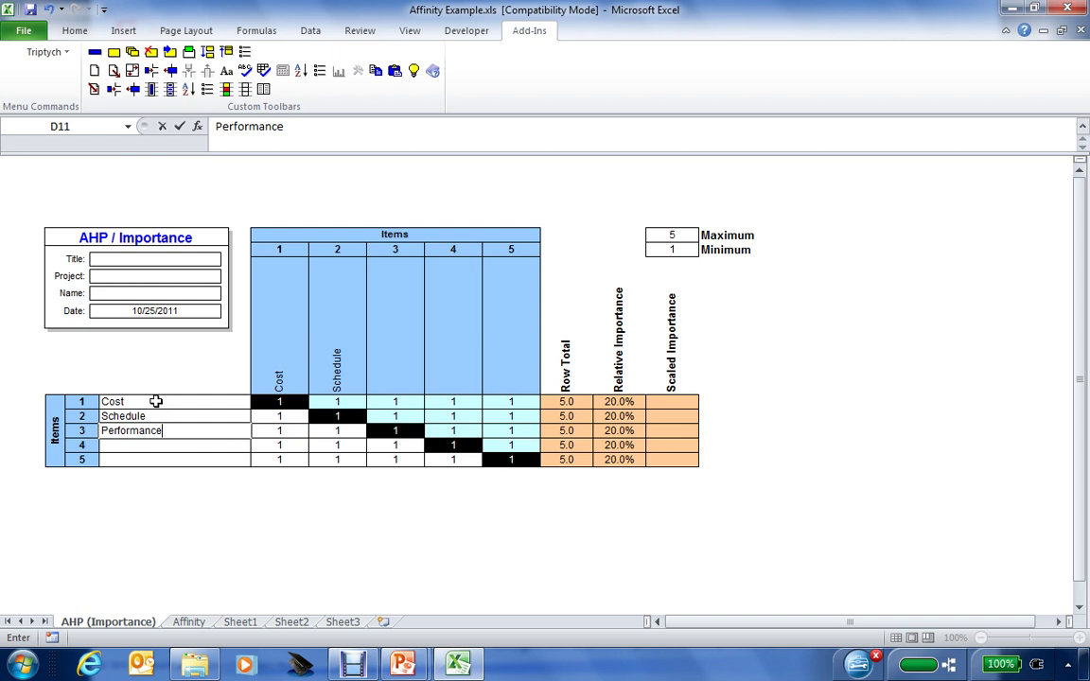
key(Return)
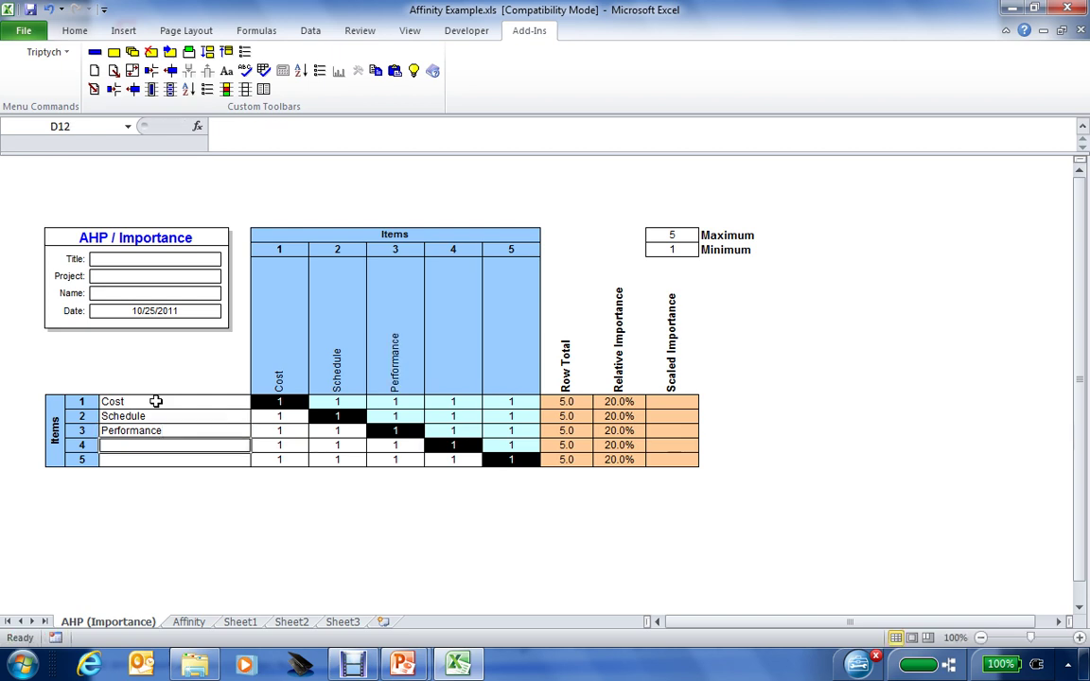
text(F)
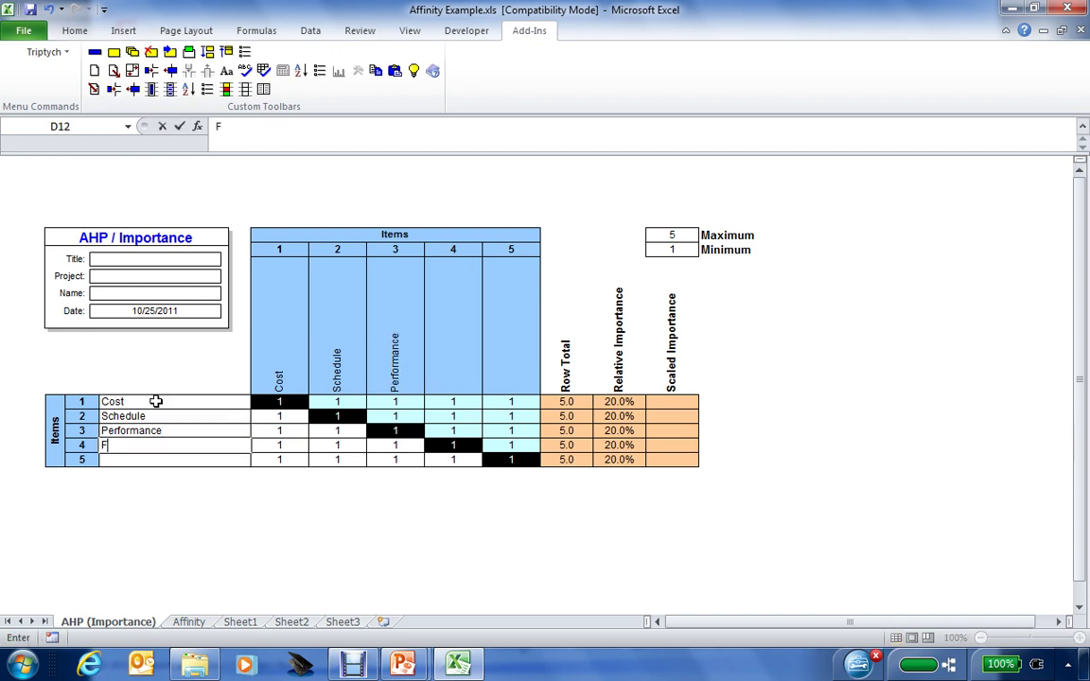
text(lexibility)
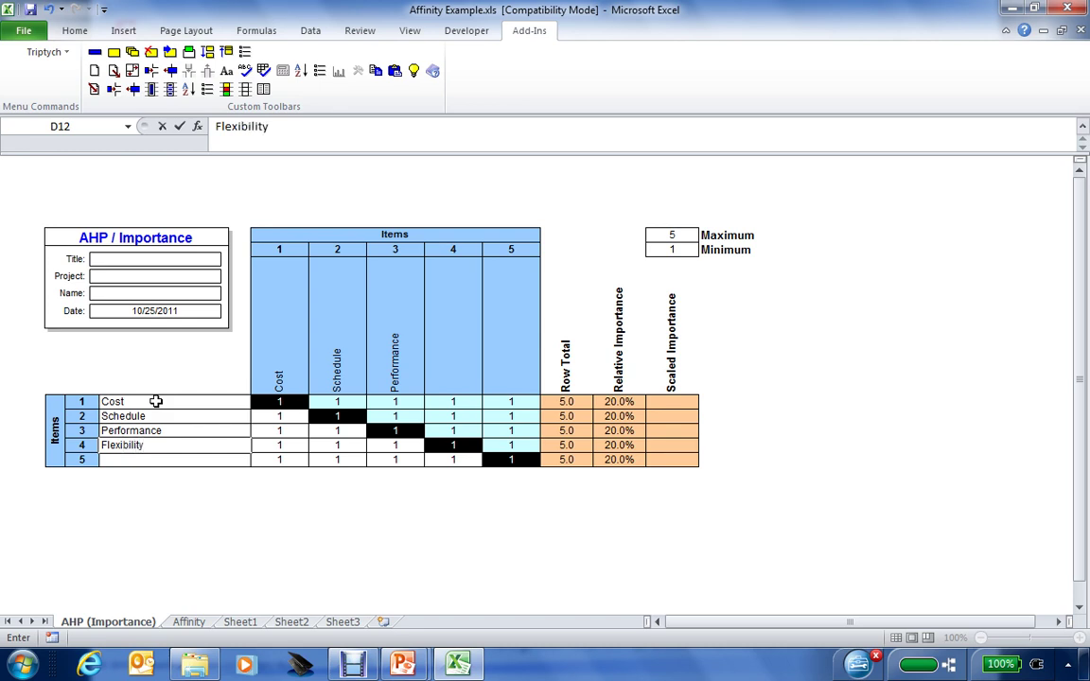
key(Return)
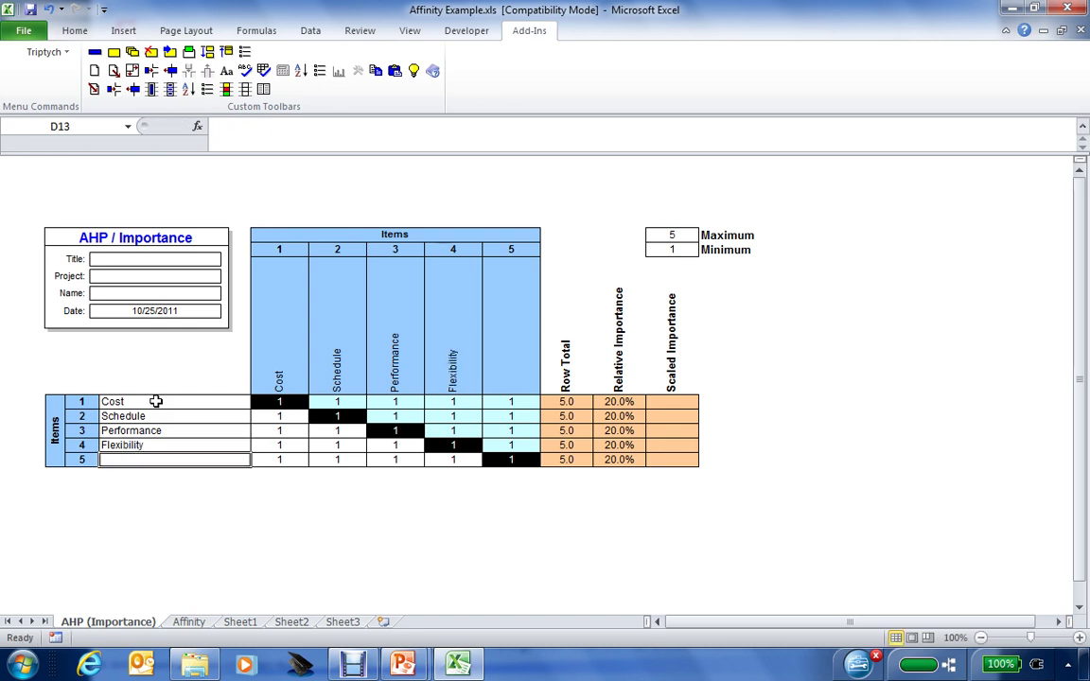
text(Pro)
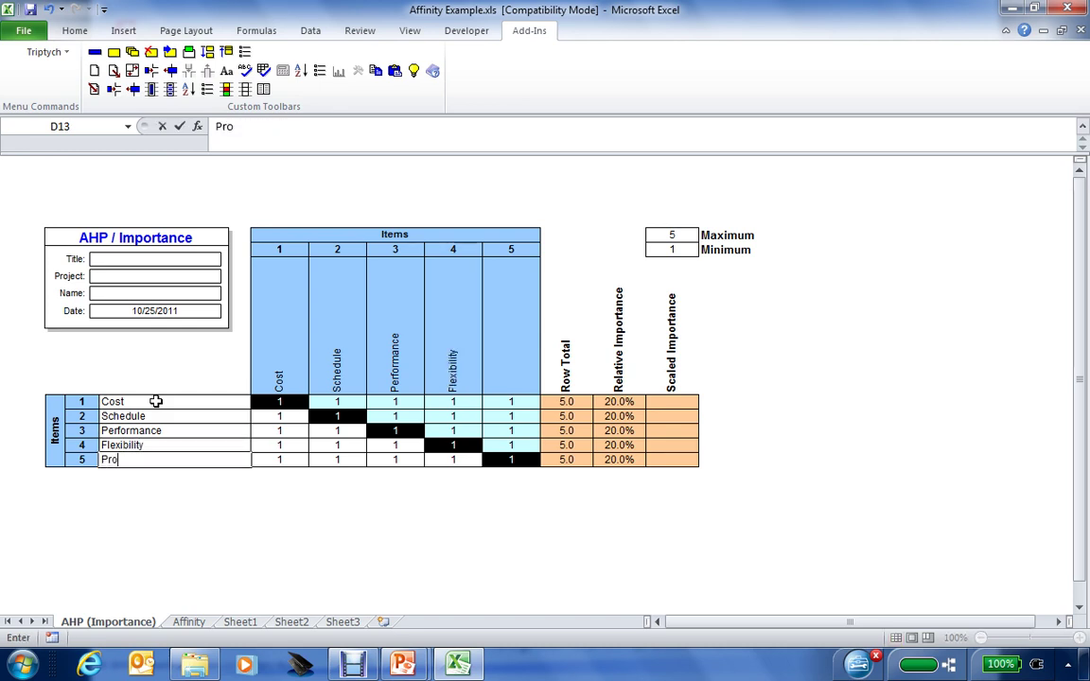
text(ducibility)
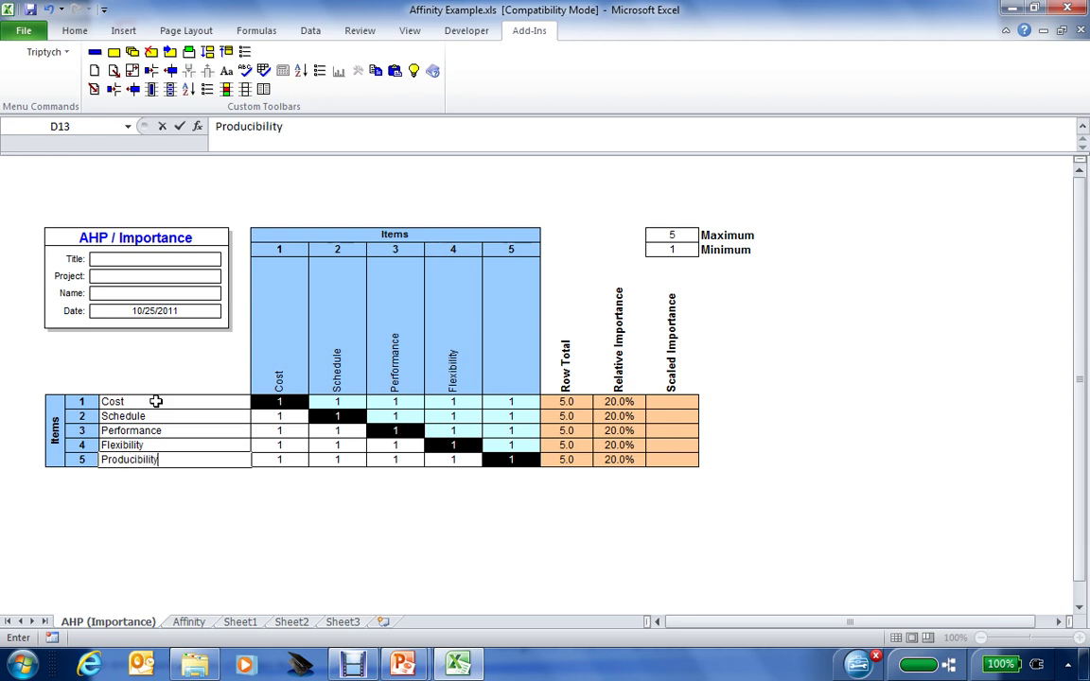
key(Return)
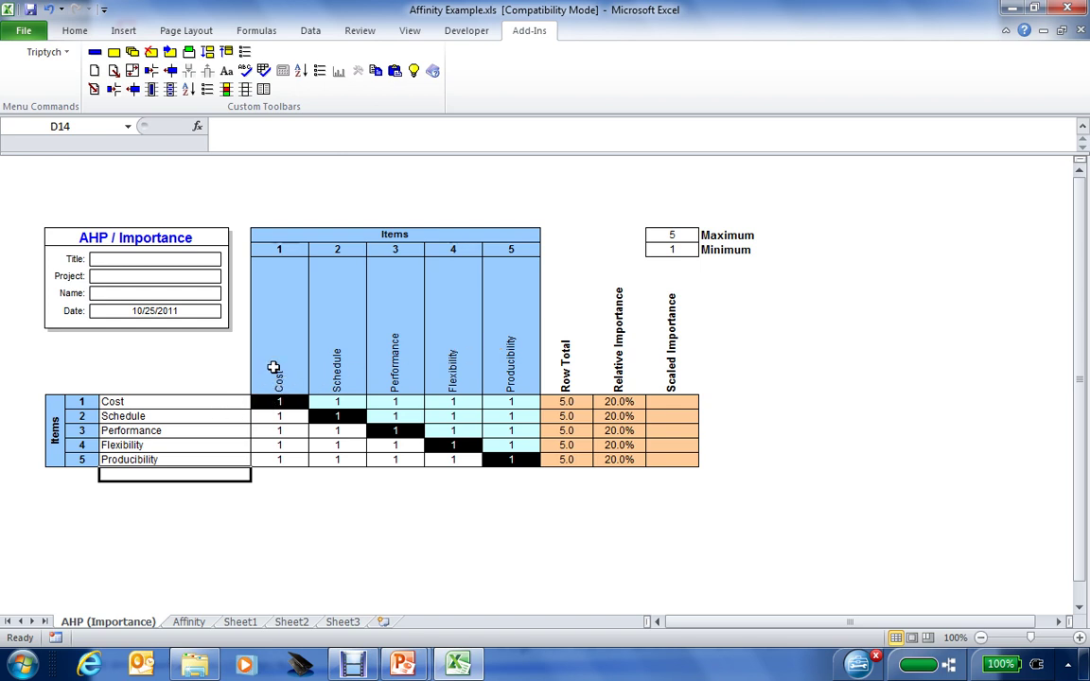
- Rate Schedule against Cost as 5 and check the reciprocal cell in the Cost row
click(282, 419)
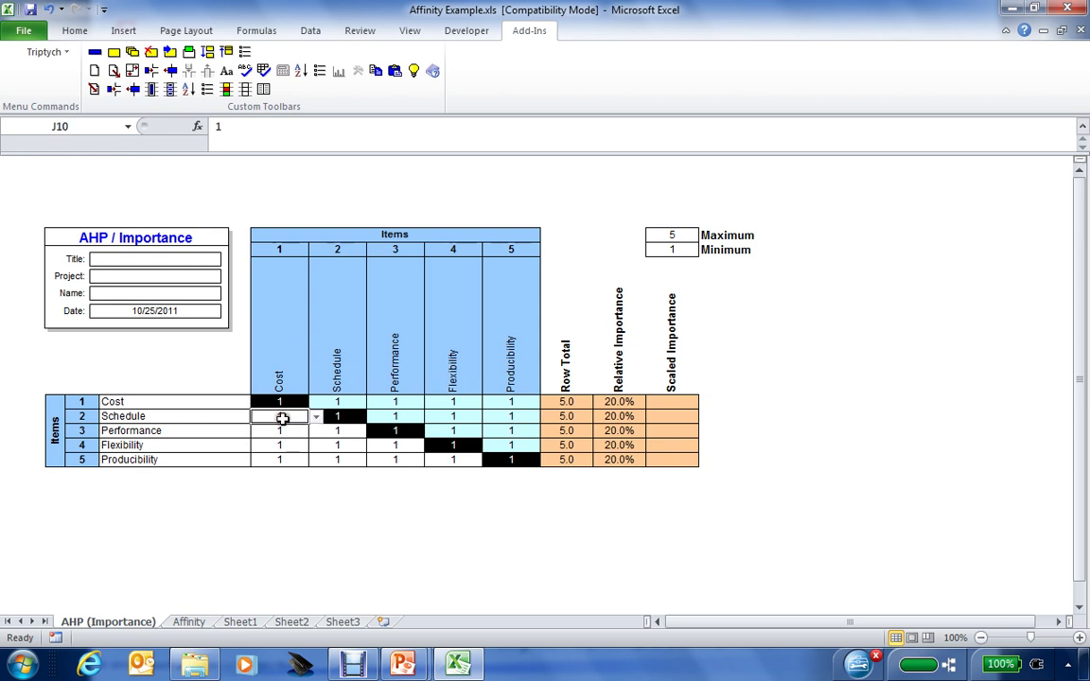
click(316, 419)
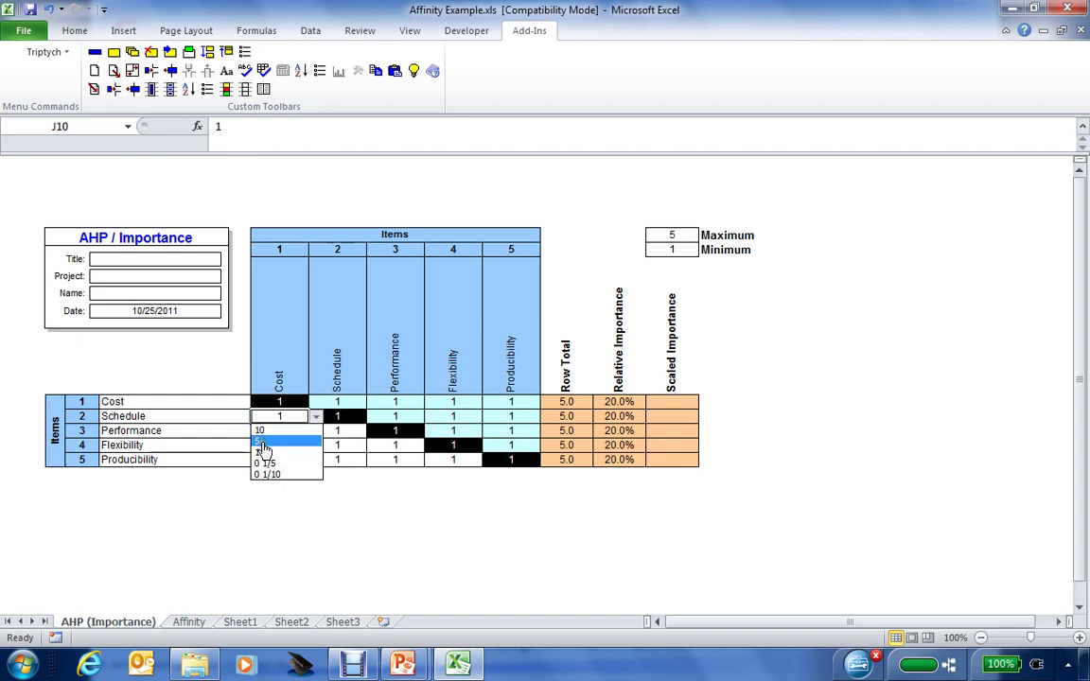
click(262, 442)
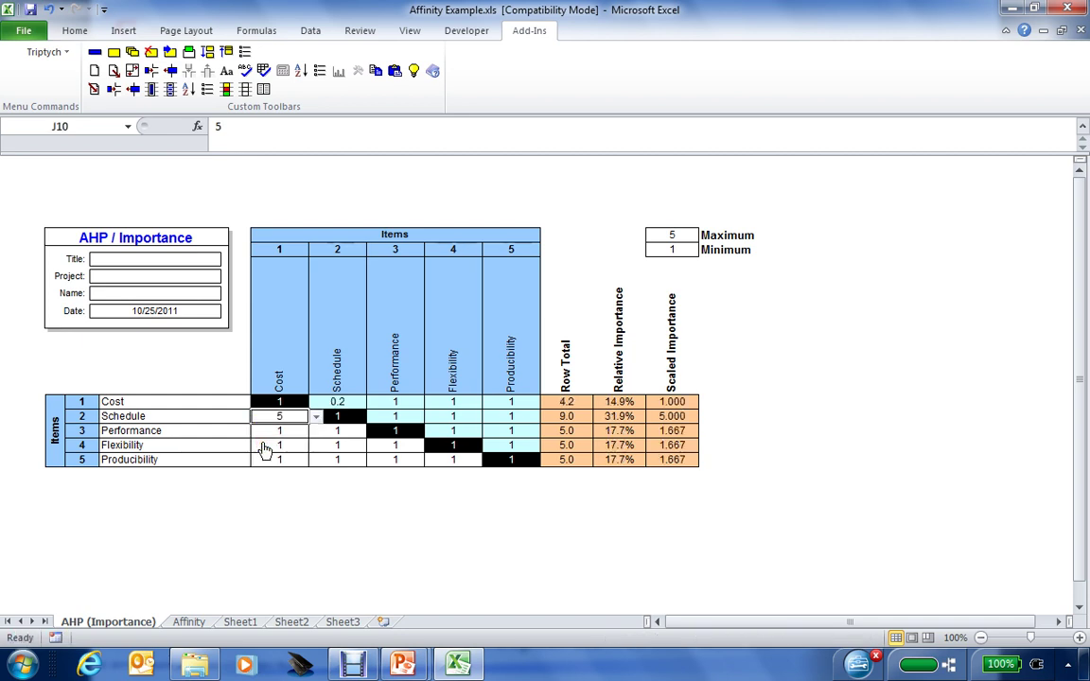
click(277, 421)
click(289, 432)
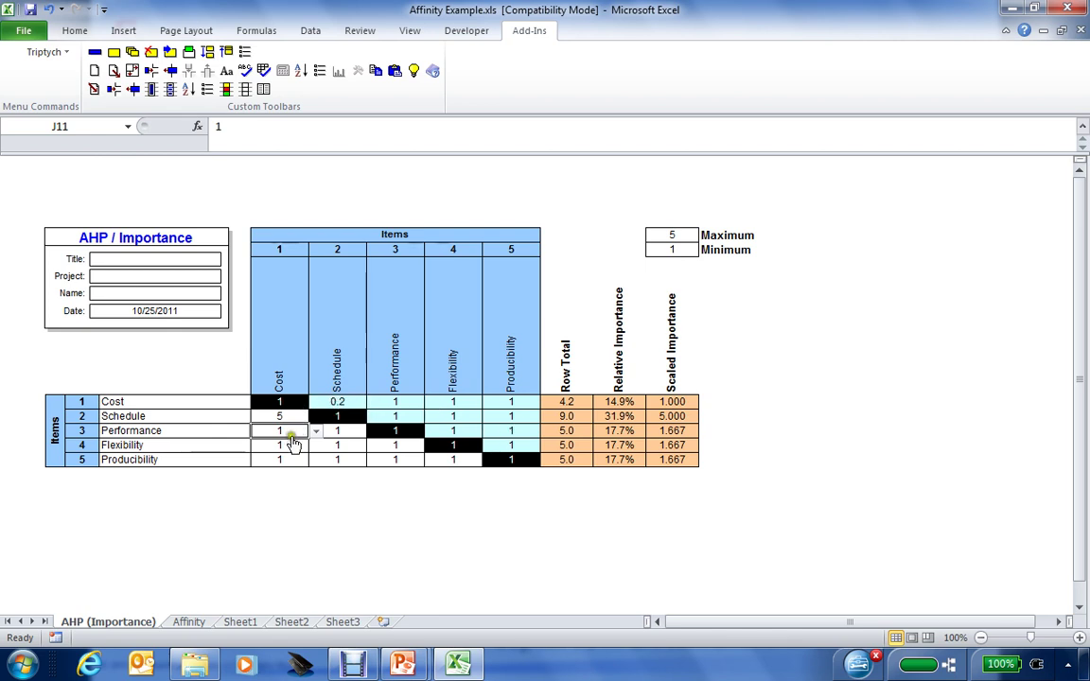
click(342, 401)
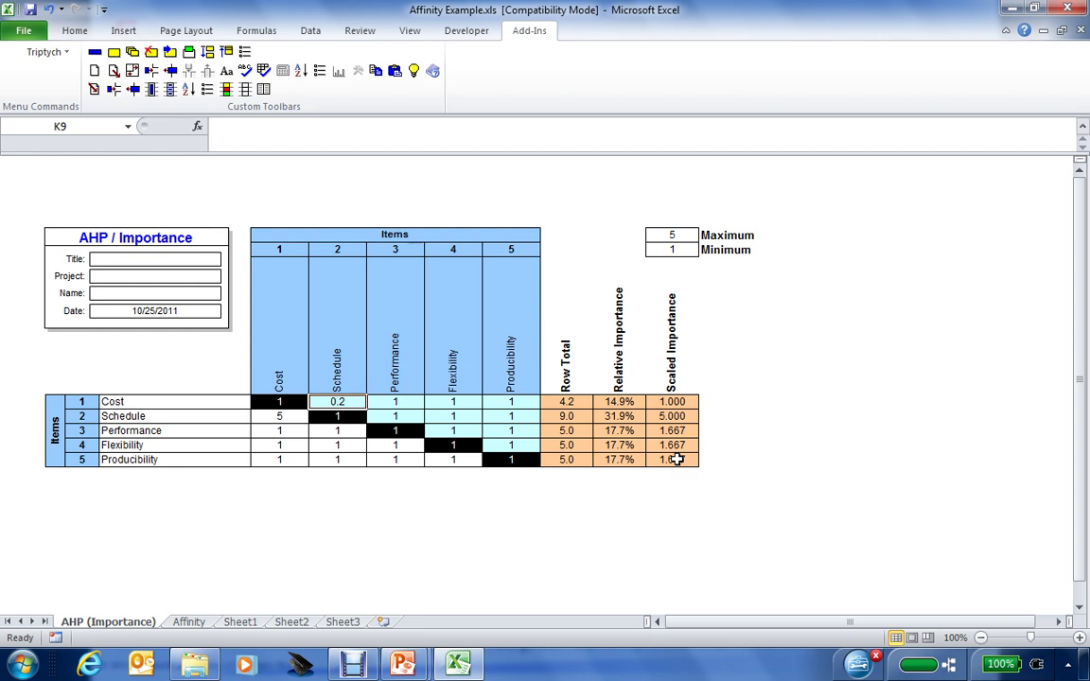
- Rate Performance against Cost as 1 and Flexibility against Cost as 10
click(293, 432)
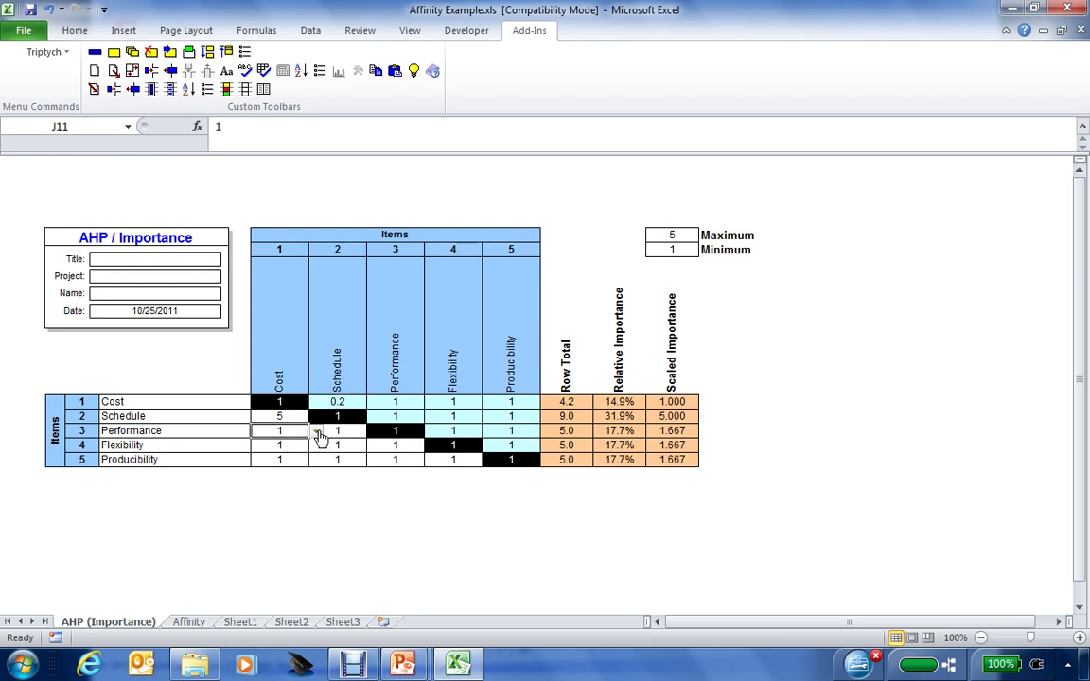
click(318, 433)
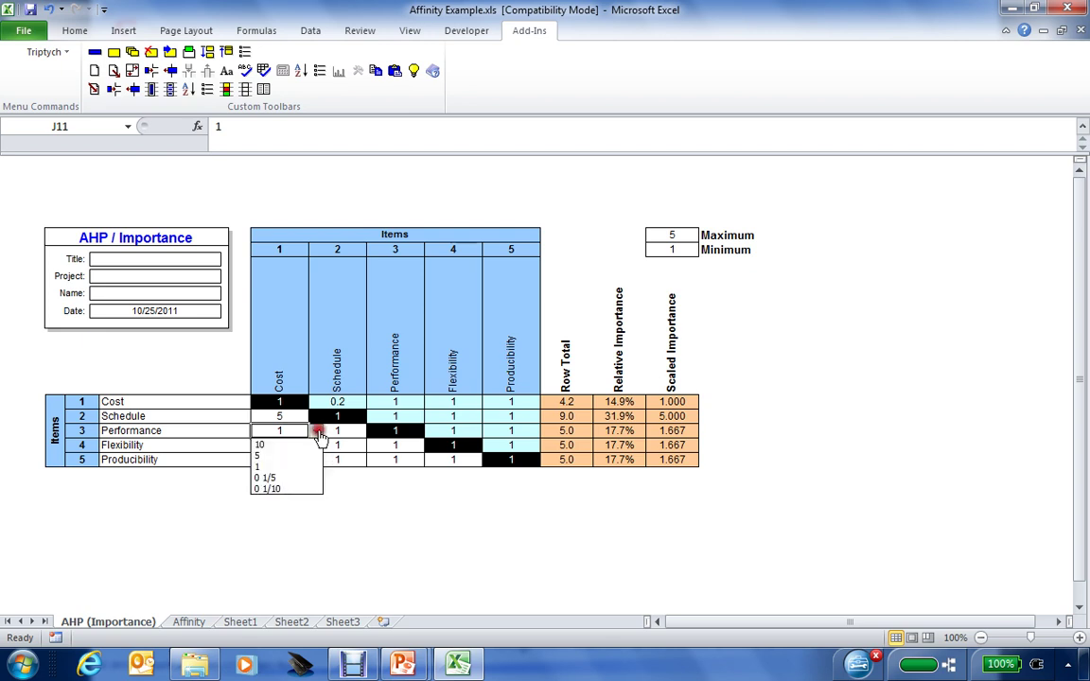
click(276, 467)
click(274, 444)
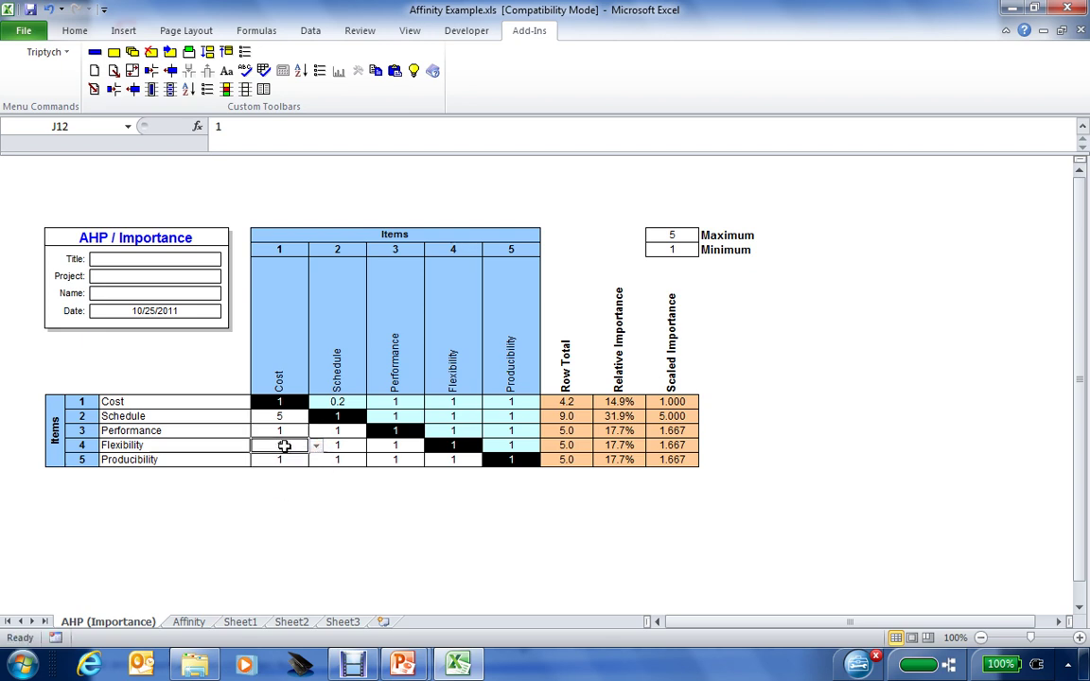
click(316, 444)
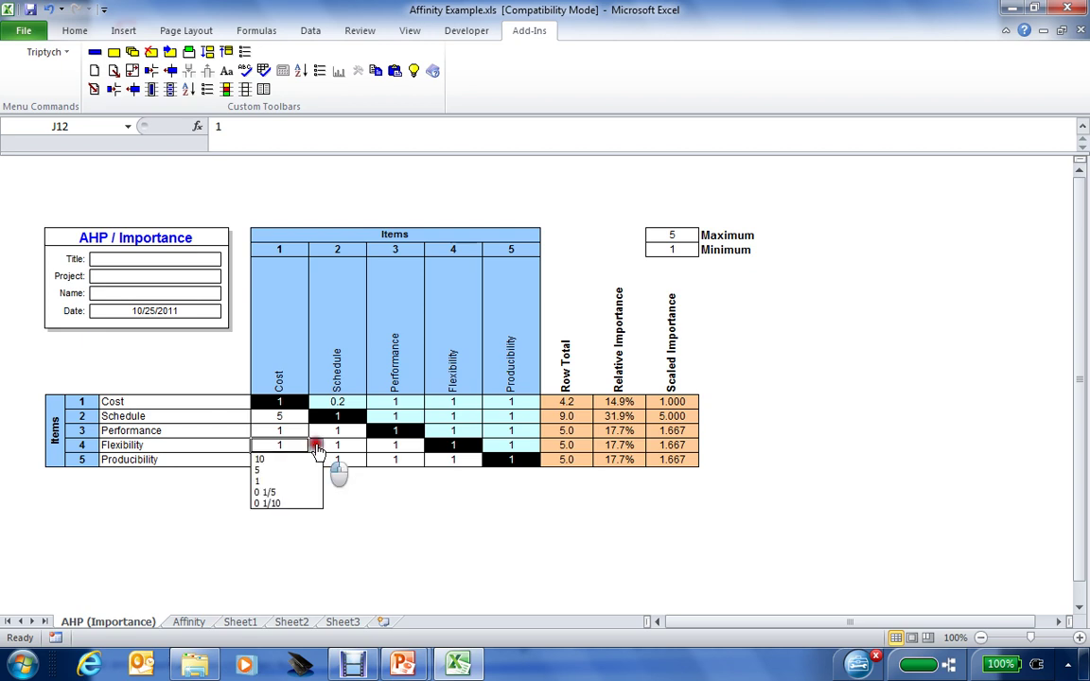
click(285, 461)
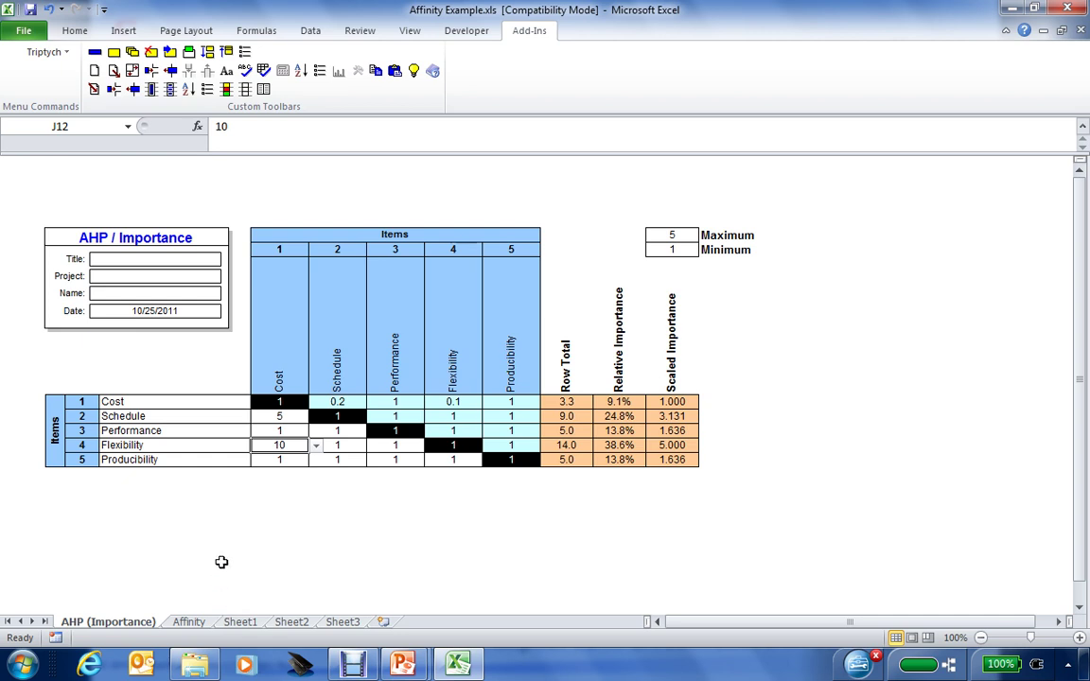
- Use Affinity Flow Down to export only the Affinity worksheet's four group headers as Items to a new AHP (Importance) worksheet
click(189, 625)
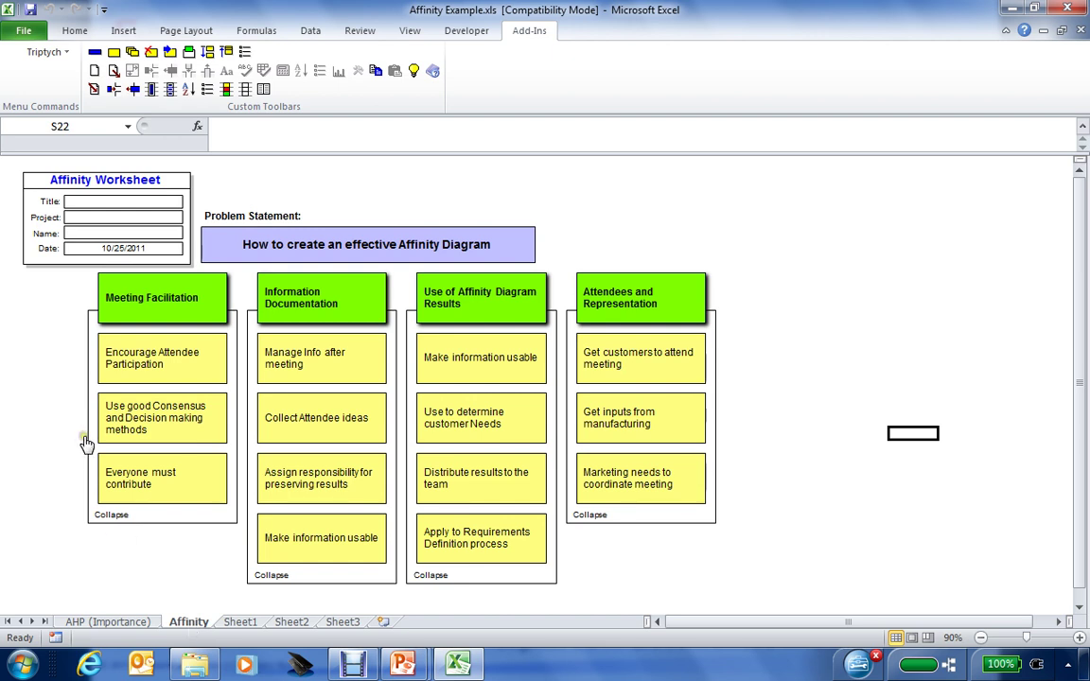
click(113, 73)
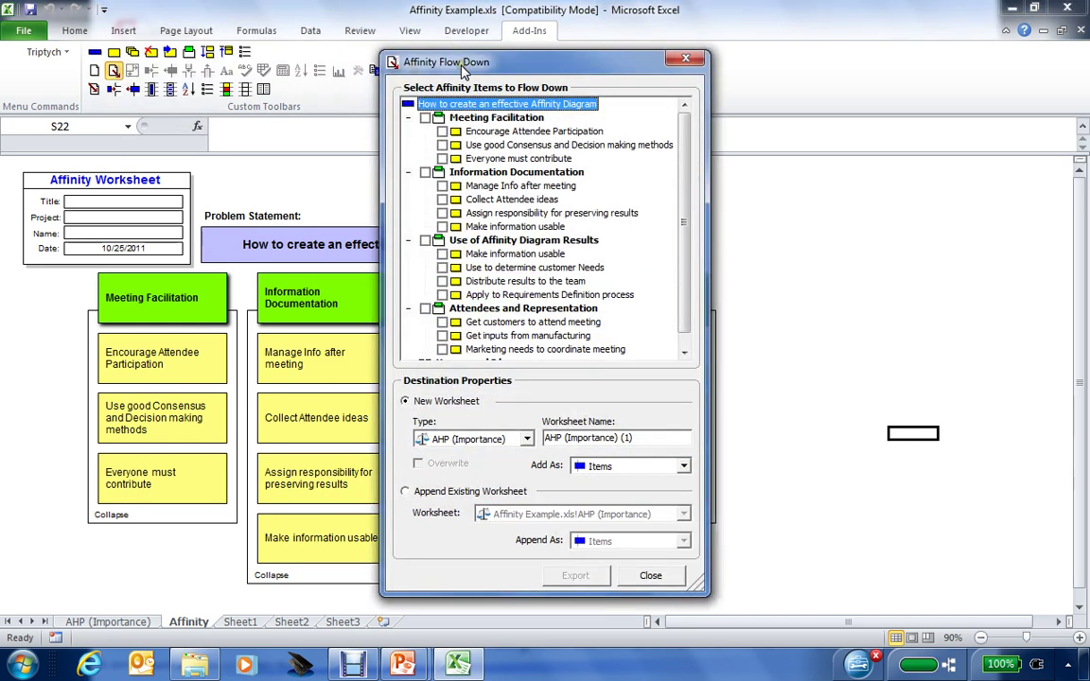
drag(466, 62, 701, 75)
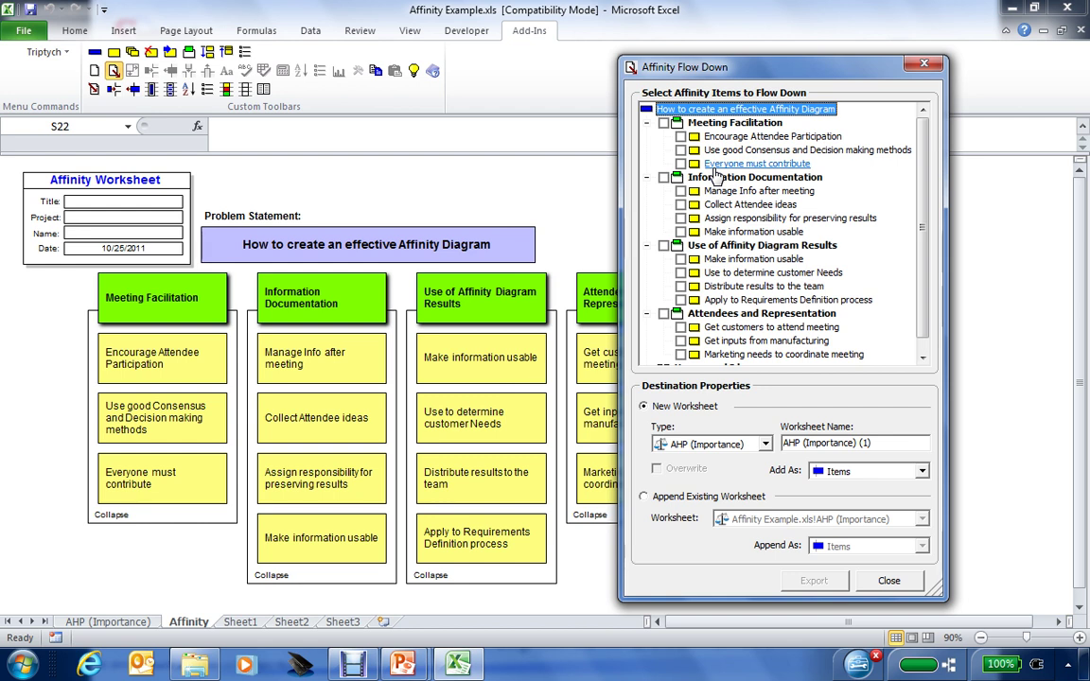
click(664, 124)
click(665, 178)
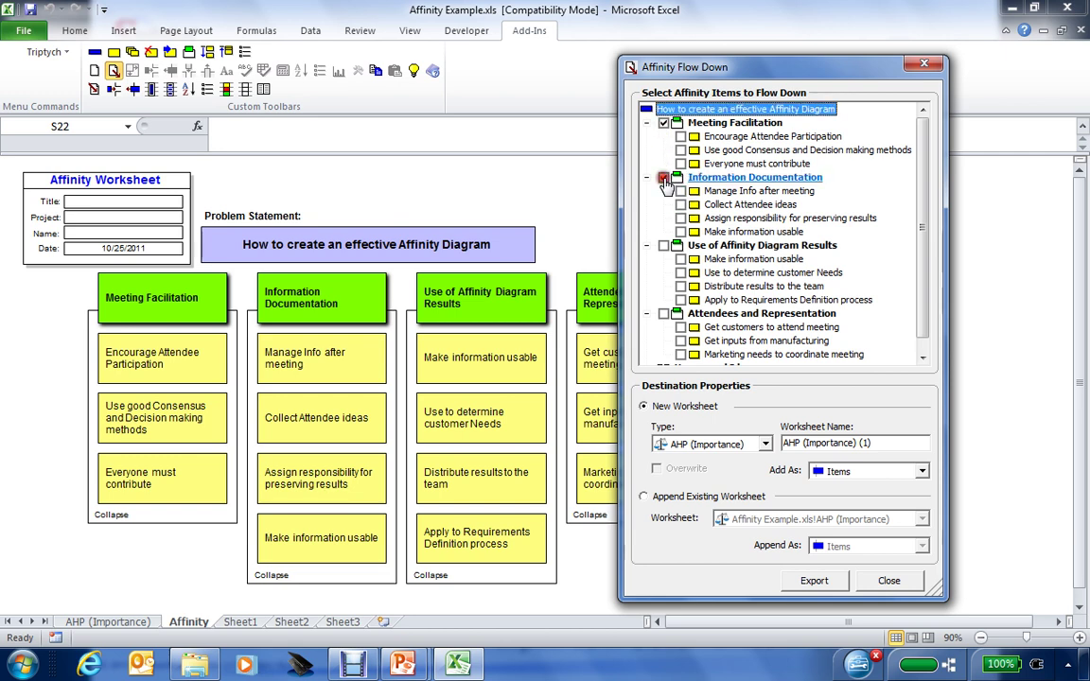
click(663, 246)
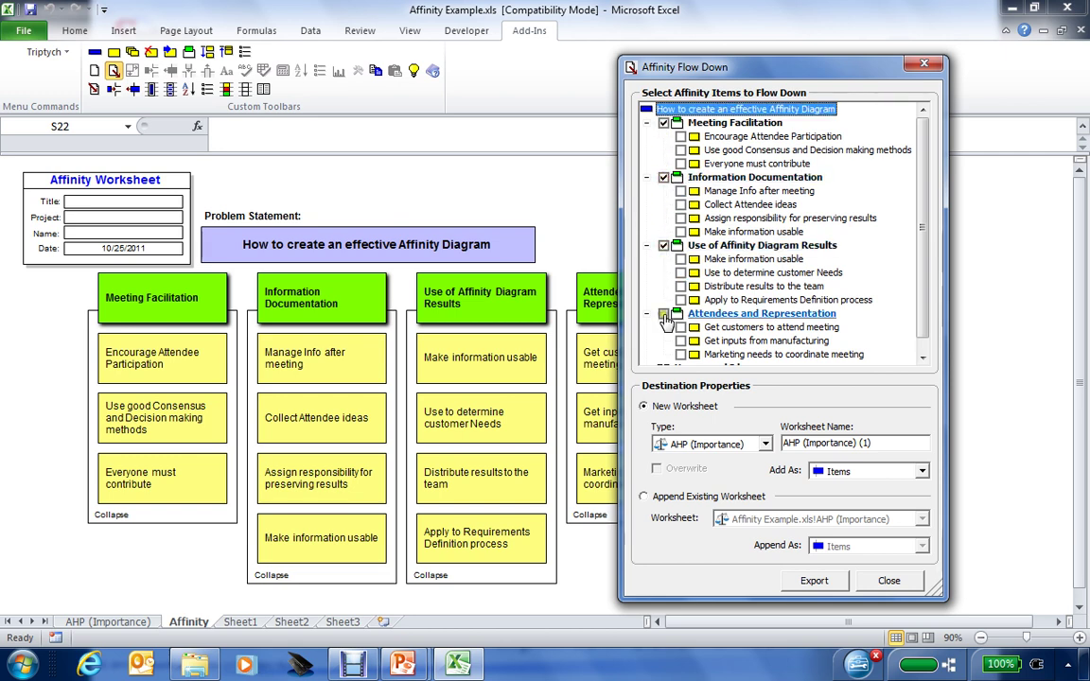
click(663, 313)
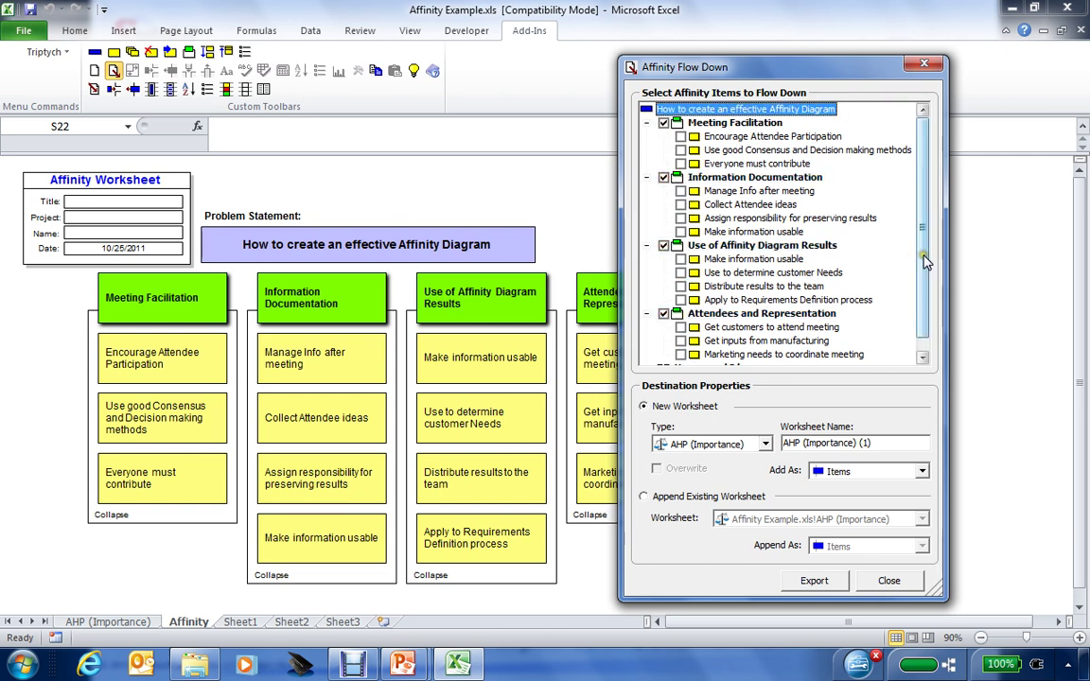
mouse_move(925, 256)
mouse_down()
mouse_move(928, 288)
mouse_move(928, 253)
mouse_up()
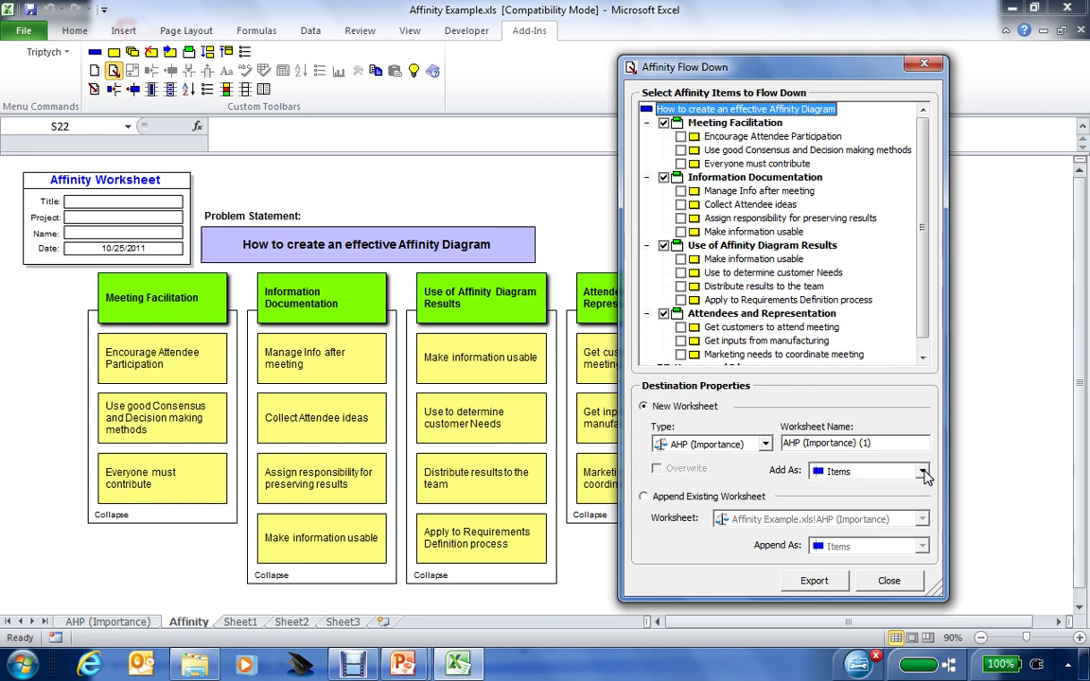
click(803, 577)
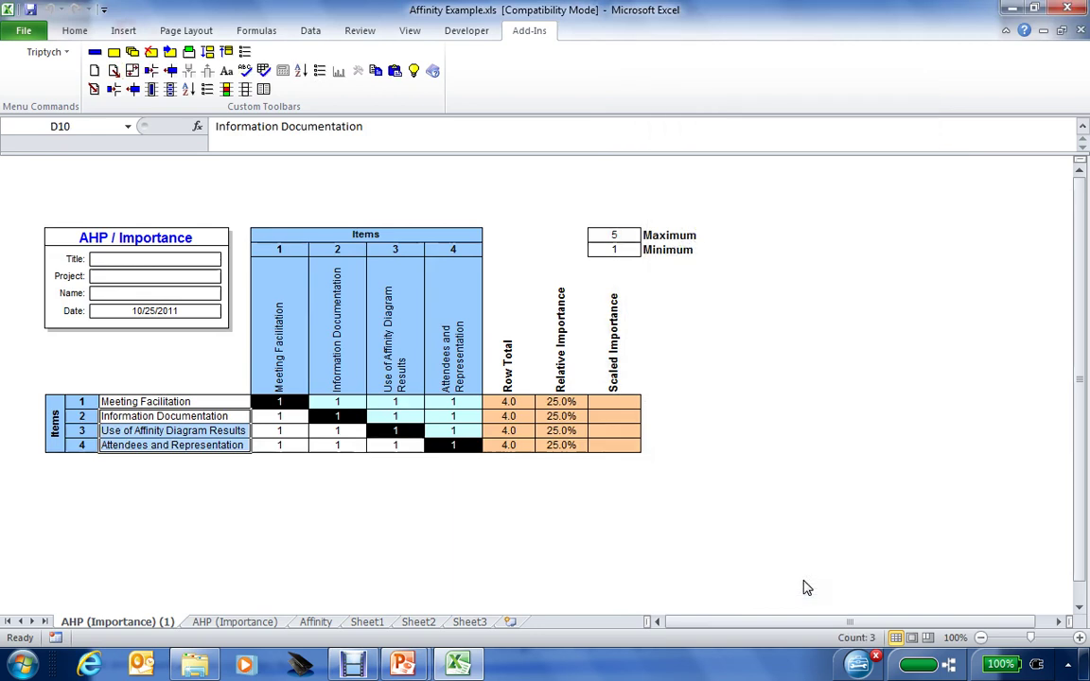
- On the AHP worksheet built from the affinity headers, rate Information Documentation against Meeting Facilitation as 10
click(258, 526)
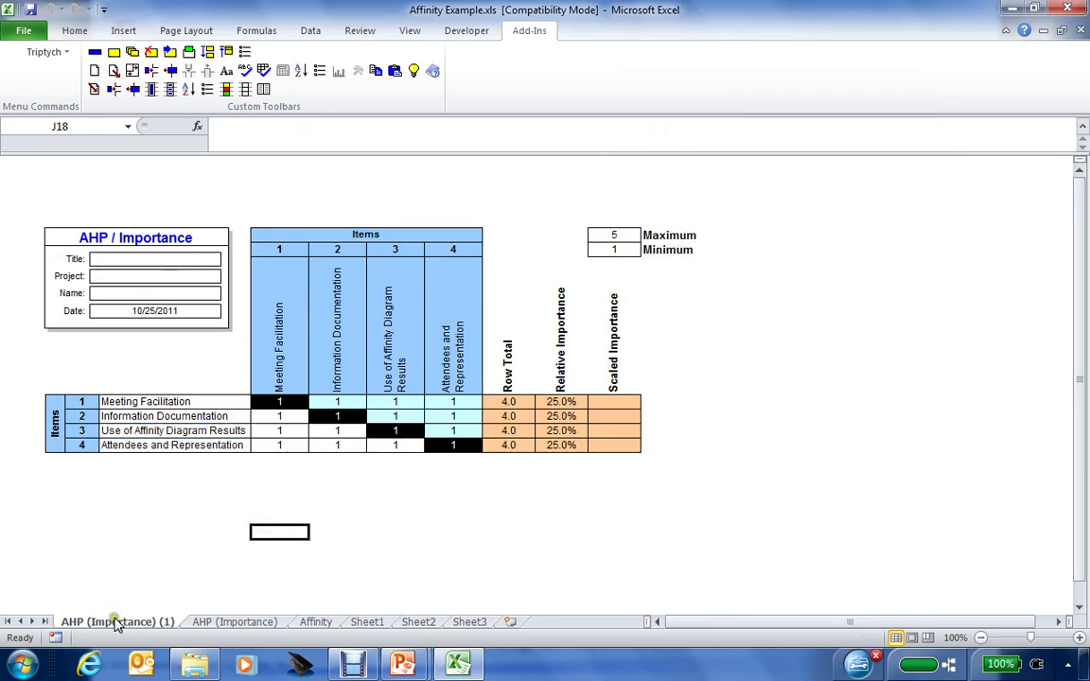
click(145, 623)
click(284, 416)
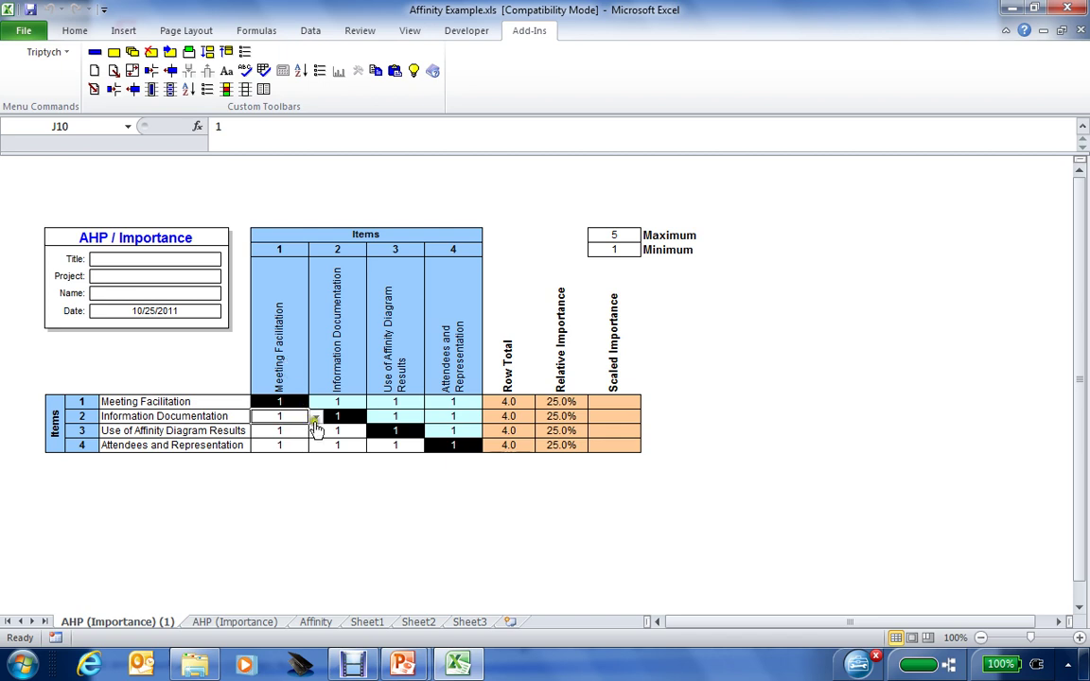
click(316, 417)
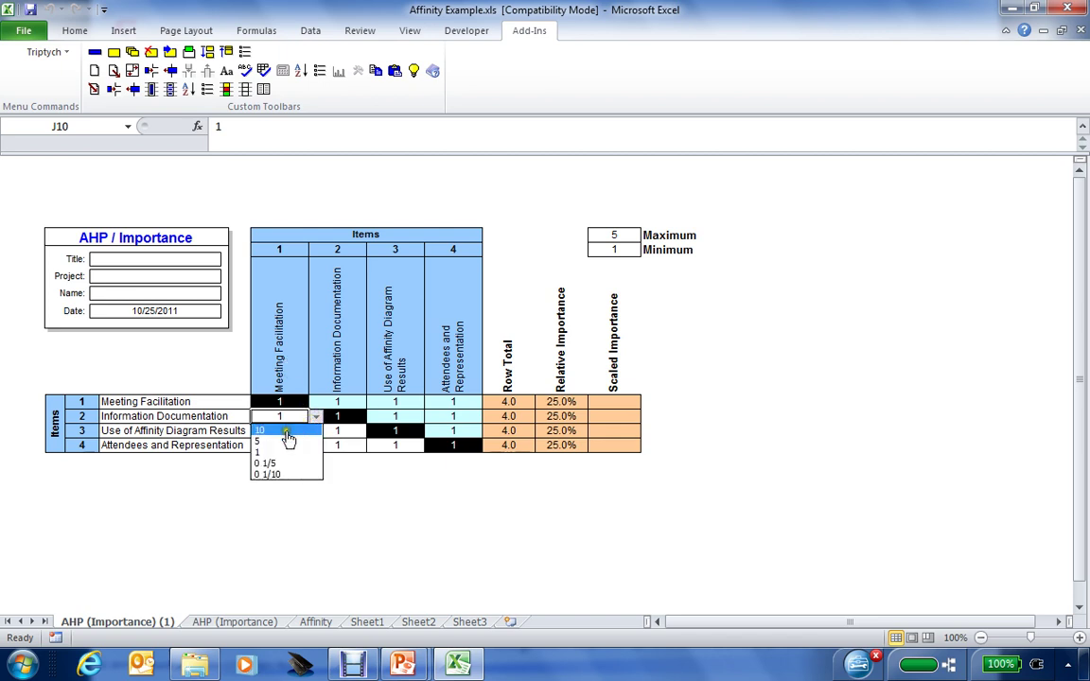
click(287, 432)
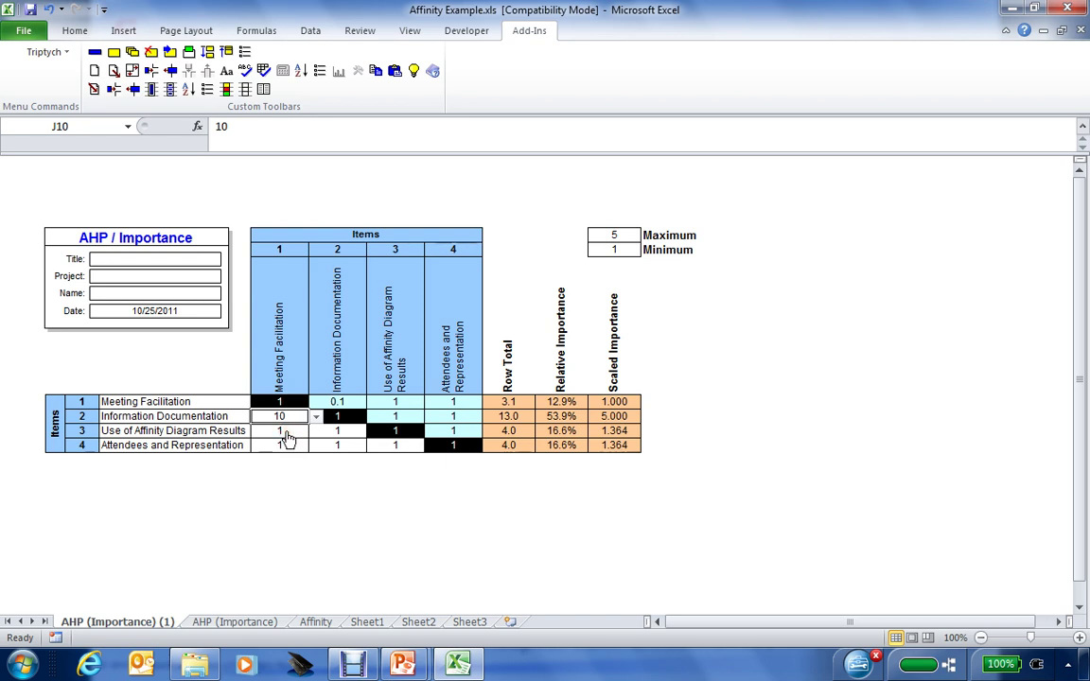
- Rate Use of Affinity Diagram Results against Meeting Facilitation as 5 and keep Attendees and Representation at 1
click(286, 431)
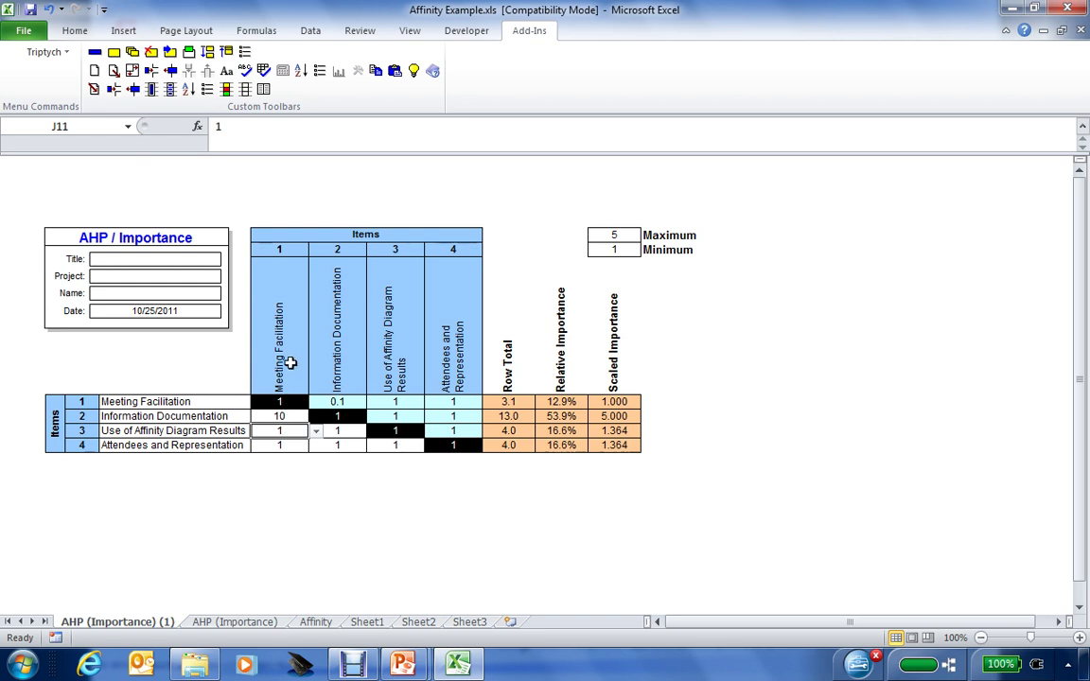
click(316, 432)
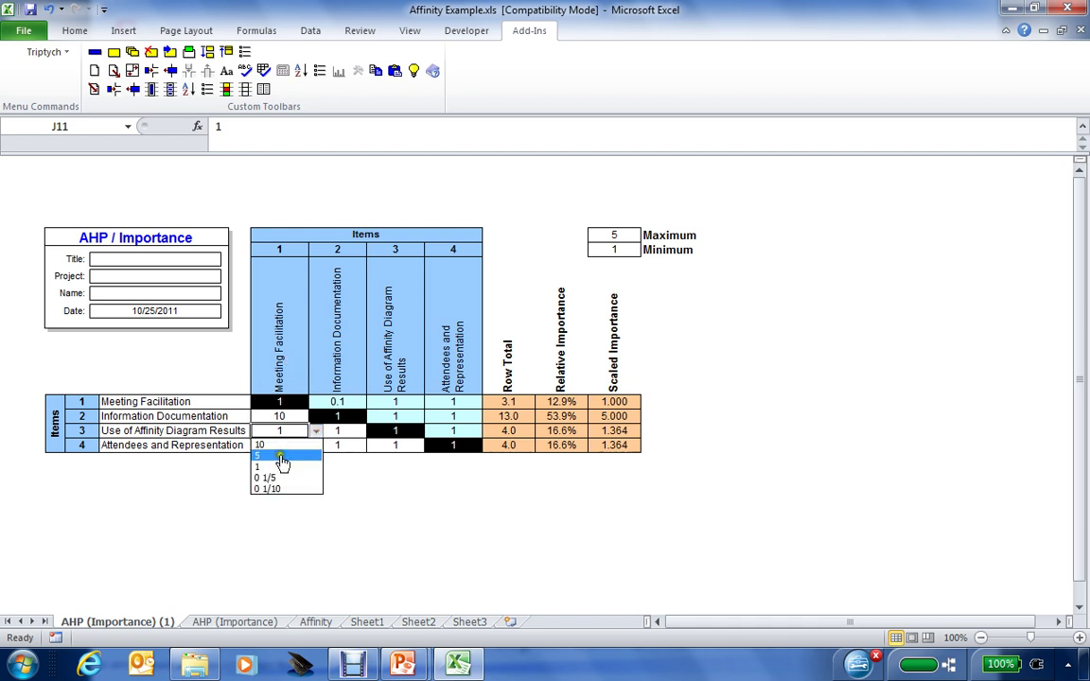
click(282, 458)
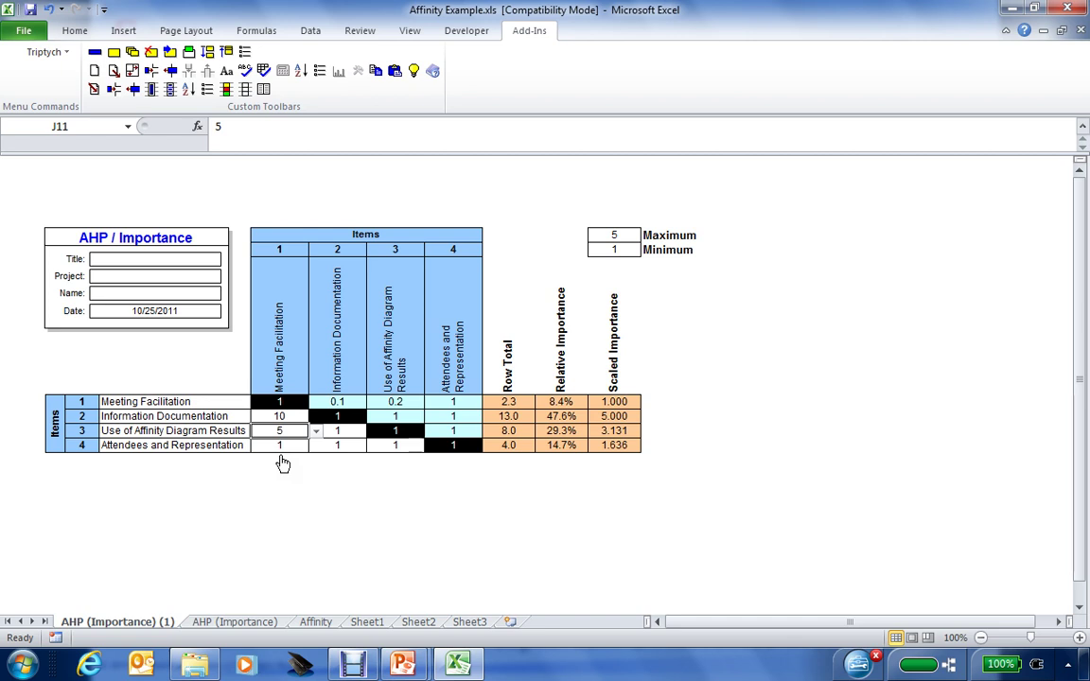
click(294, 446)
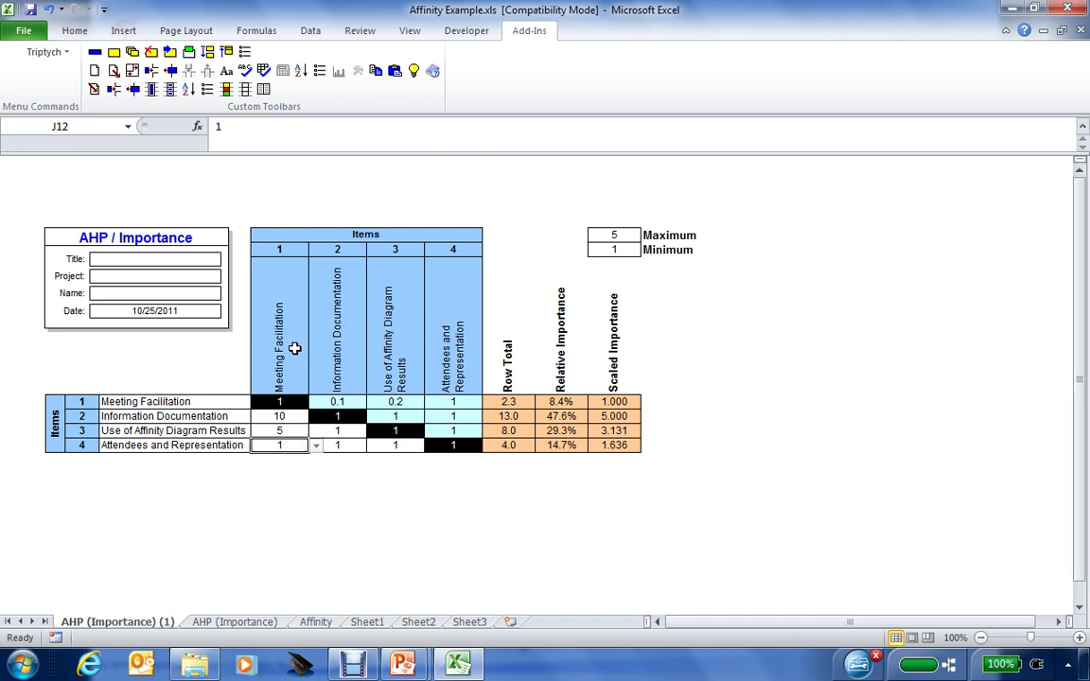
click(294, 448)
- Rate both Use of Affinity Diagram Results and Attendees and Representation against Information Documentation as 5
click(342, 430)
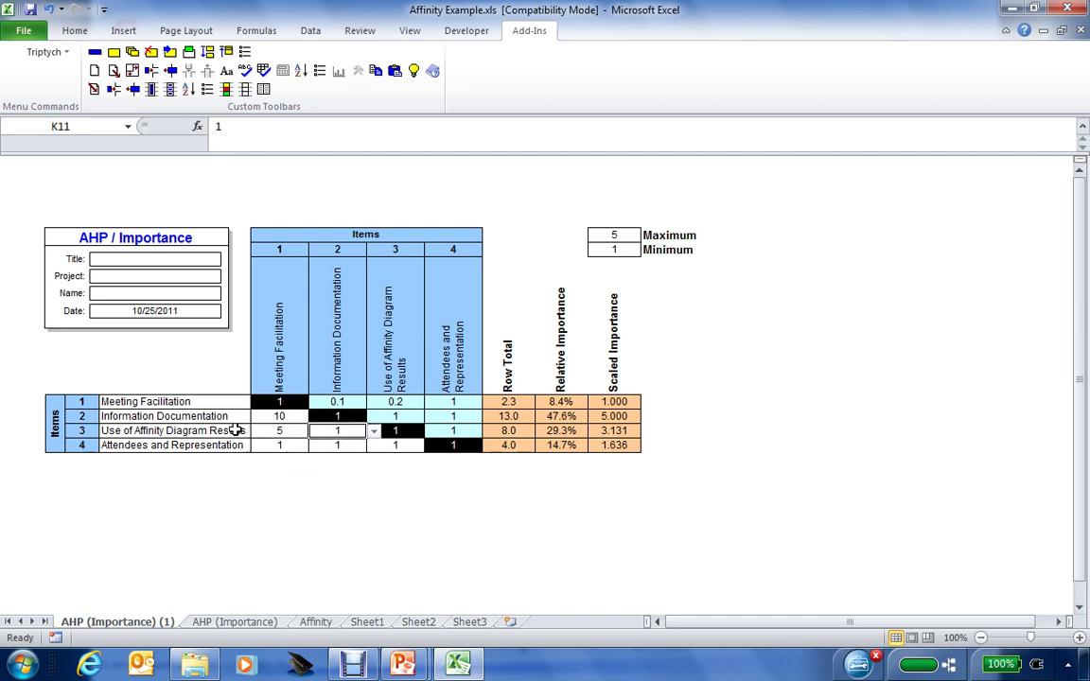
click(322, 431)
click(374, 433)
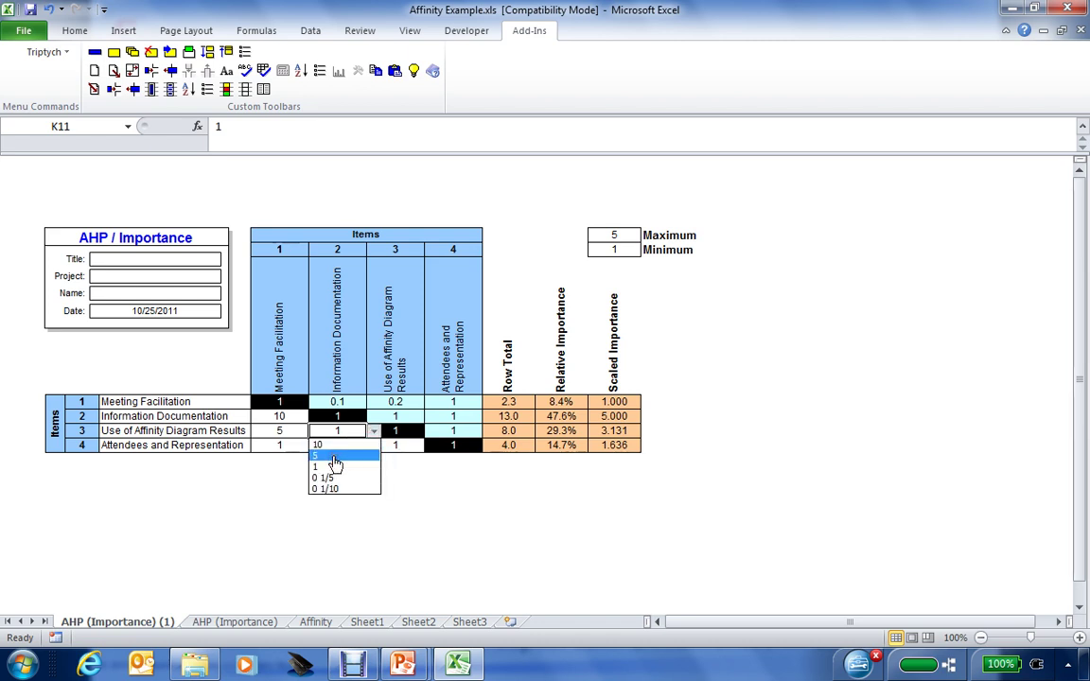
click(335, 458)
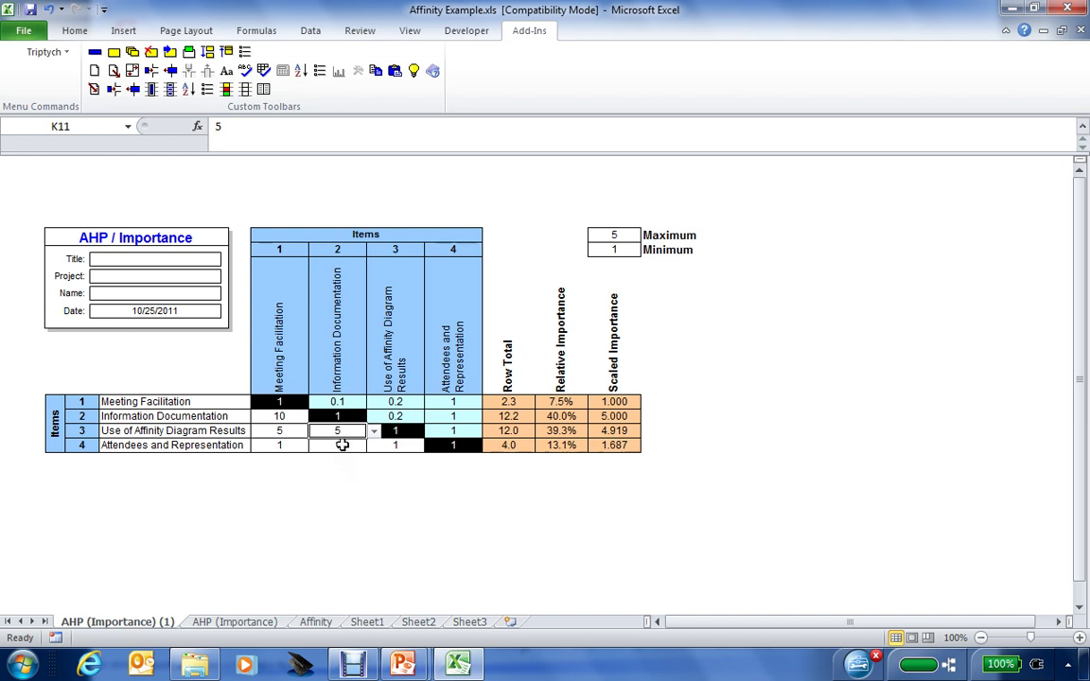
click(342, 445)
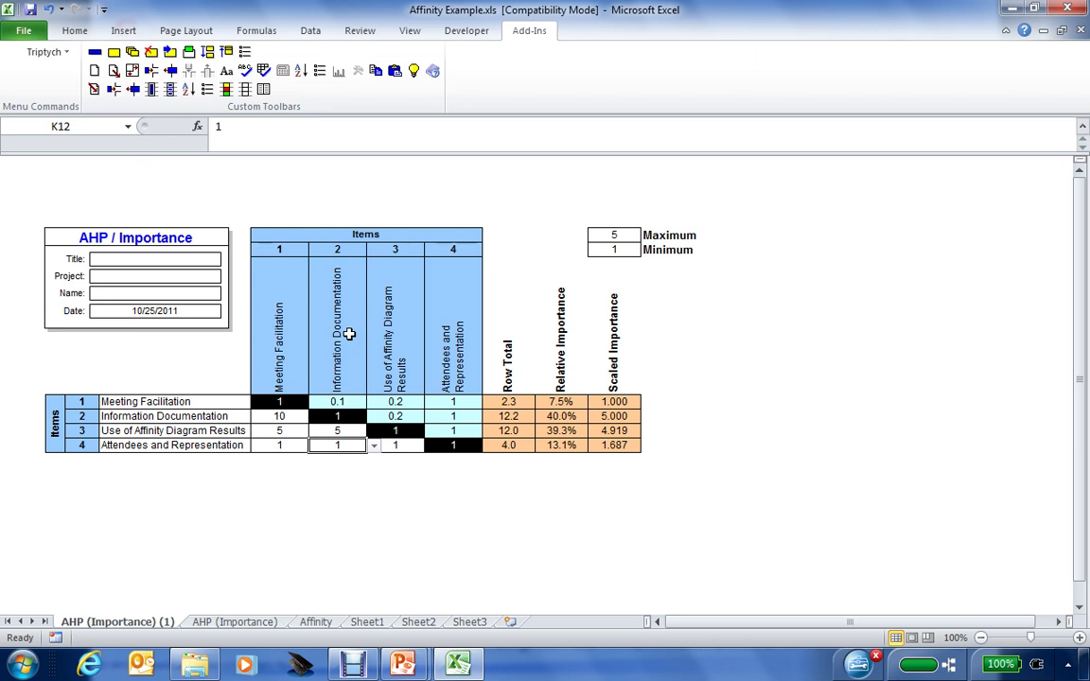
click(374, 448)
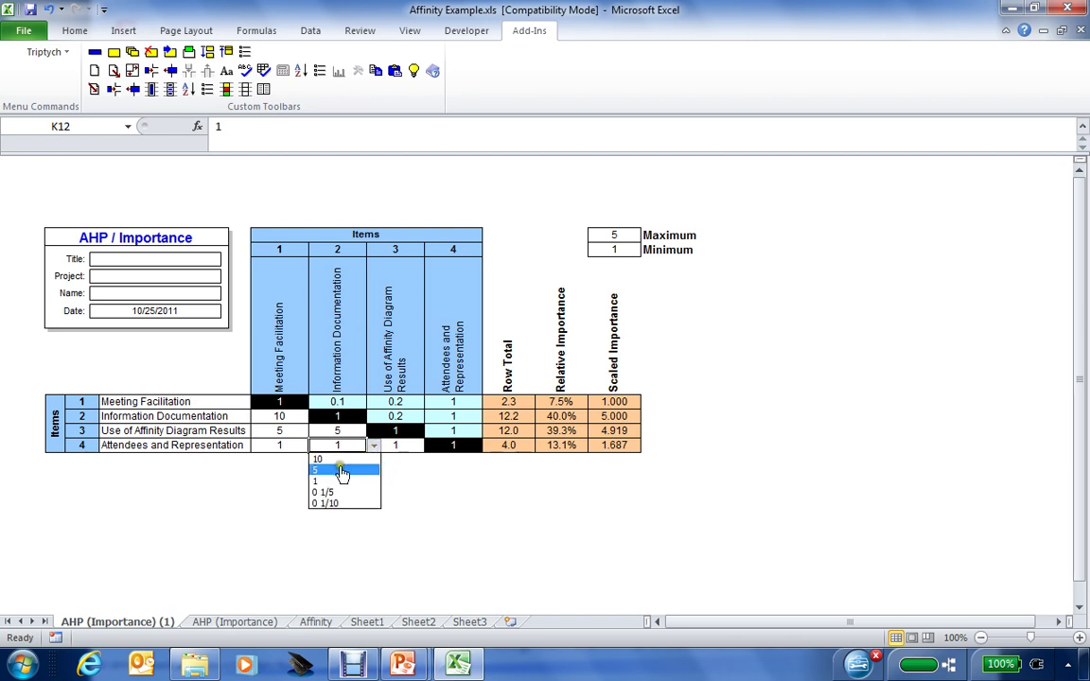
click(342, 471)
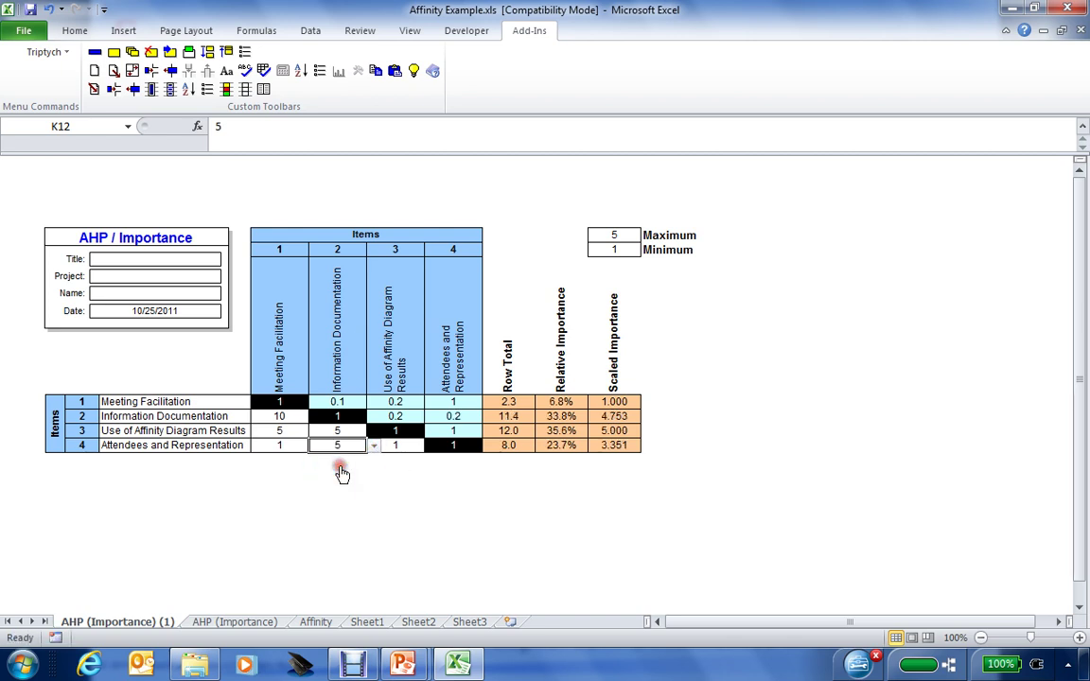
- Rate Attendees and Representation against Use of Affinity Diagram Results as 1/5
click(396, 446)
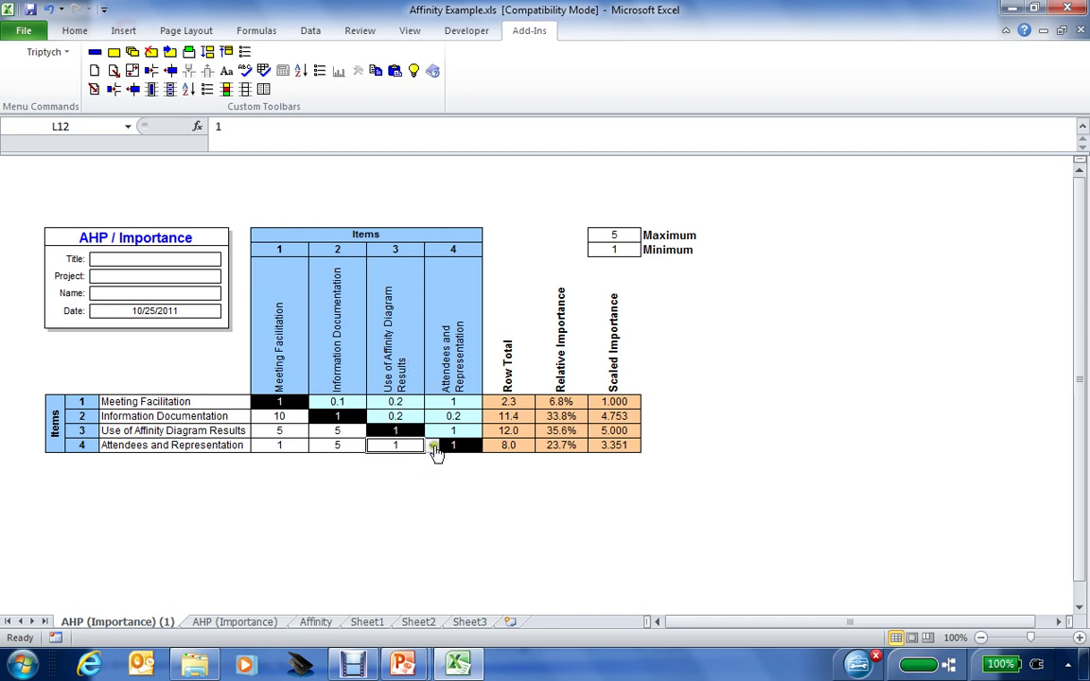
click(432, 447)
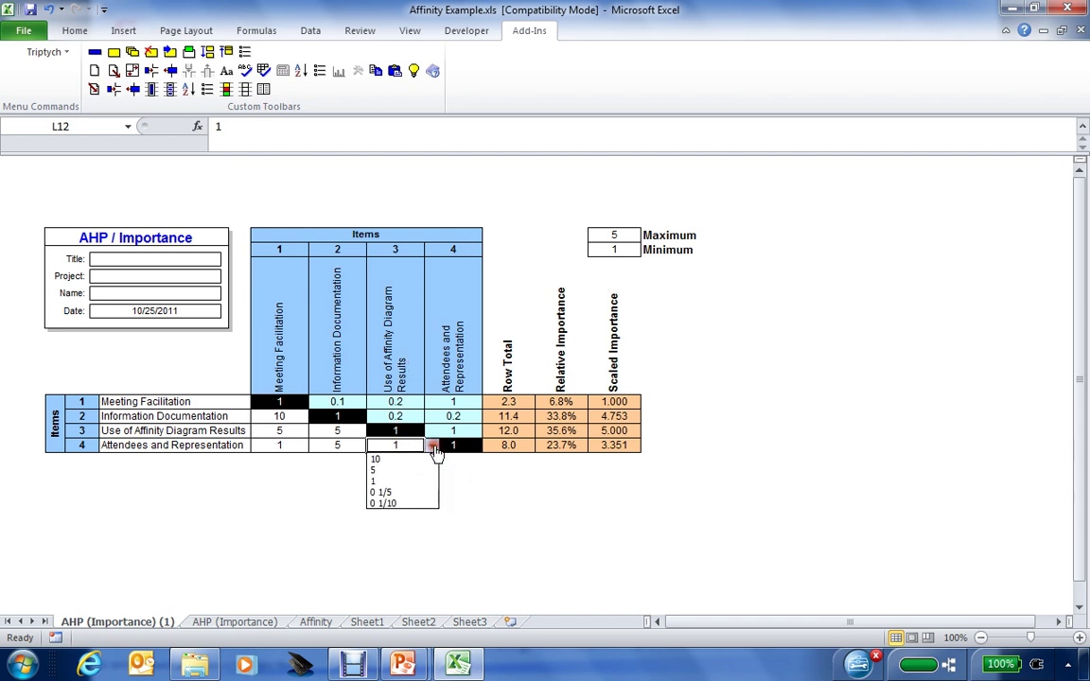
click(389, 493)
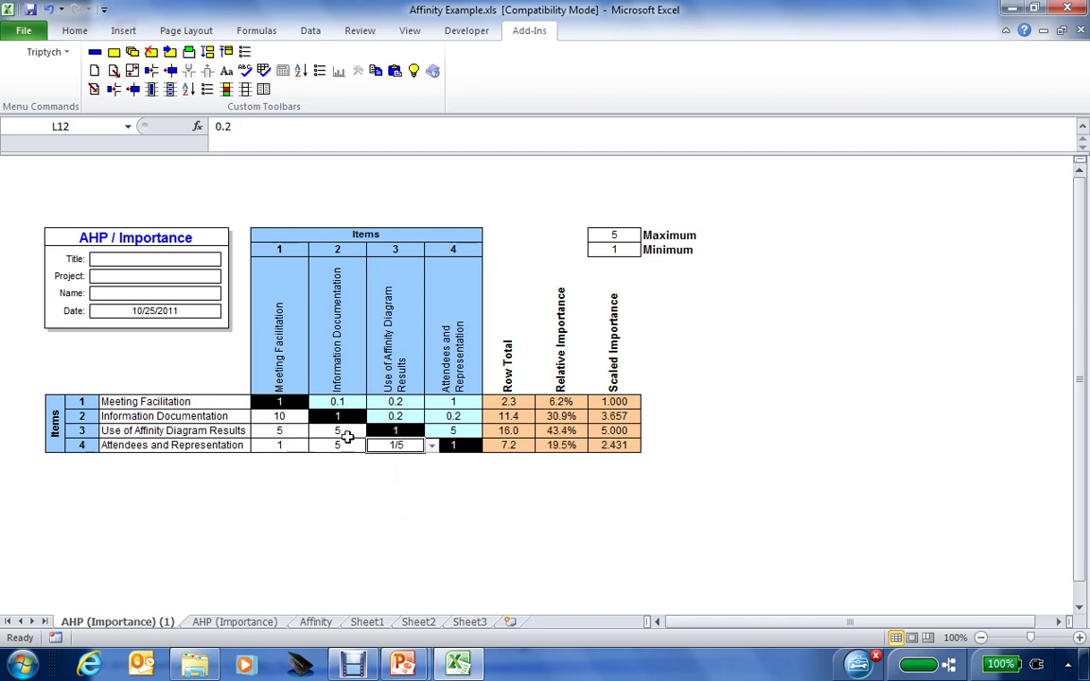
- Examine the four items' Row Total, Relative Importance and Scaled Importance columns
drag(508, 401, 507, 437)
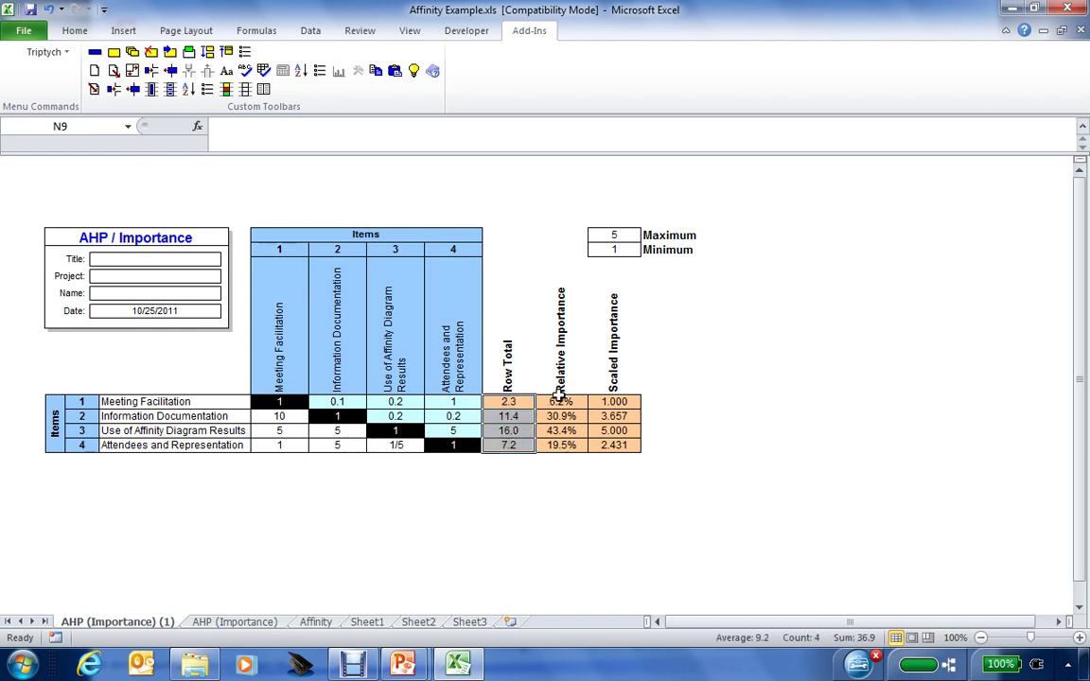
click(560, 401)
drag(560, 402, 561, 443)
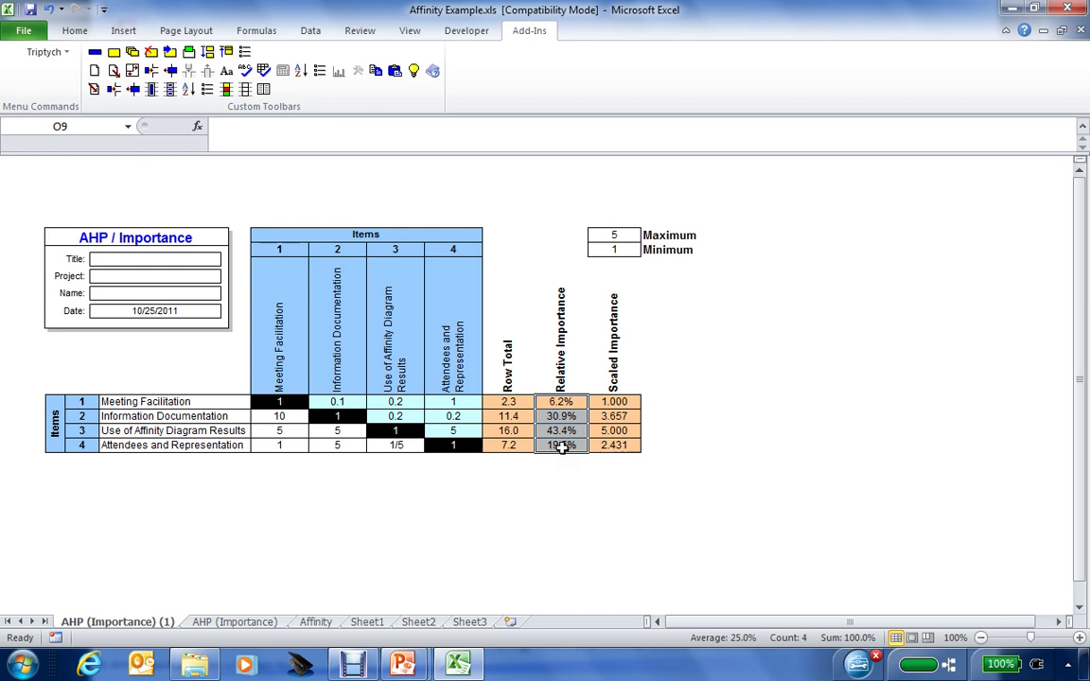
drag(614, 405, 620, 441)
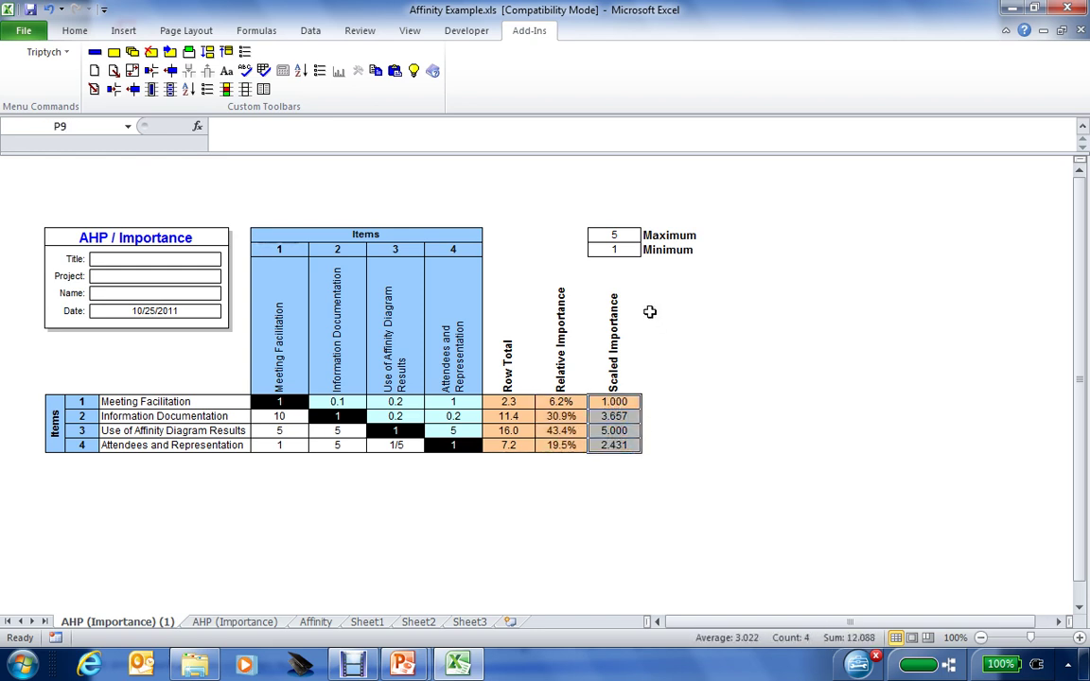
- Set the Maximum of the importance scale to 10 and check each item's Scaled Importance
click(620, 234)
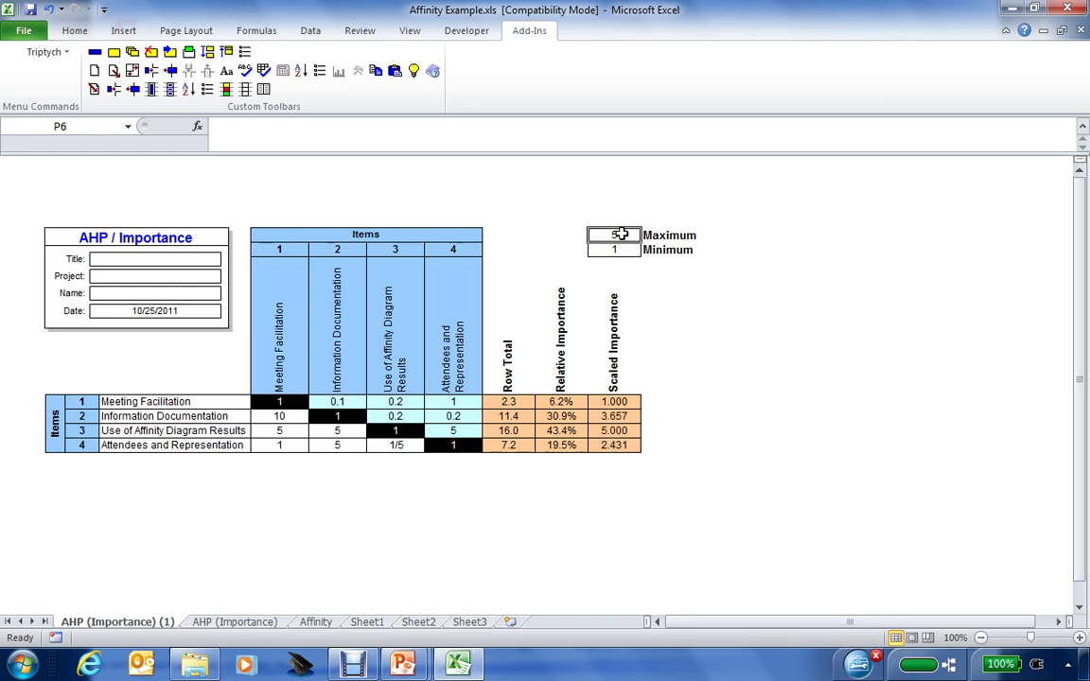
text(10)
key(Return)
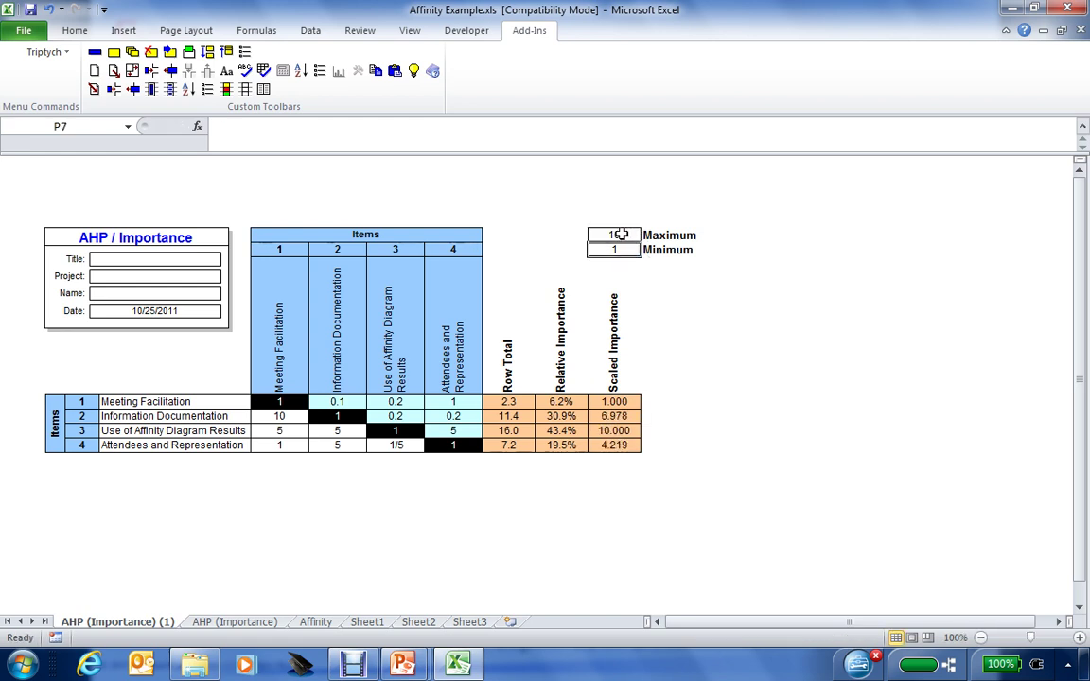
click(615, 431)
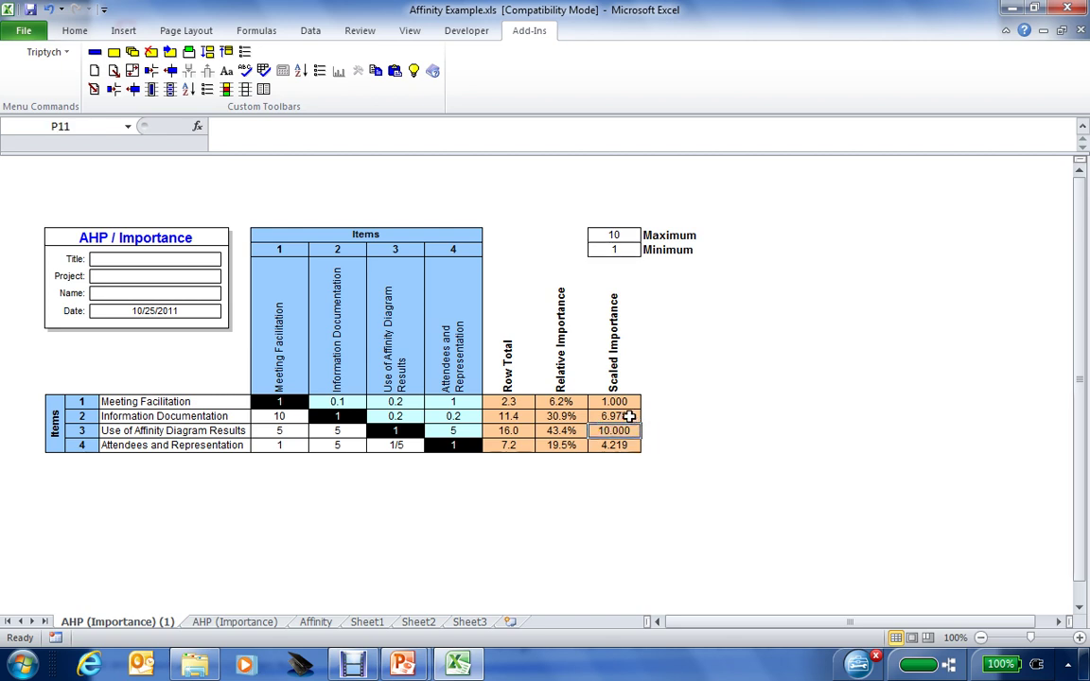
click(629, 416)
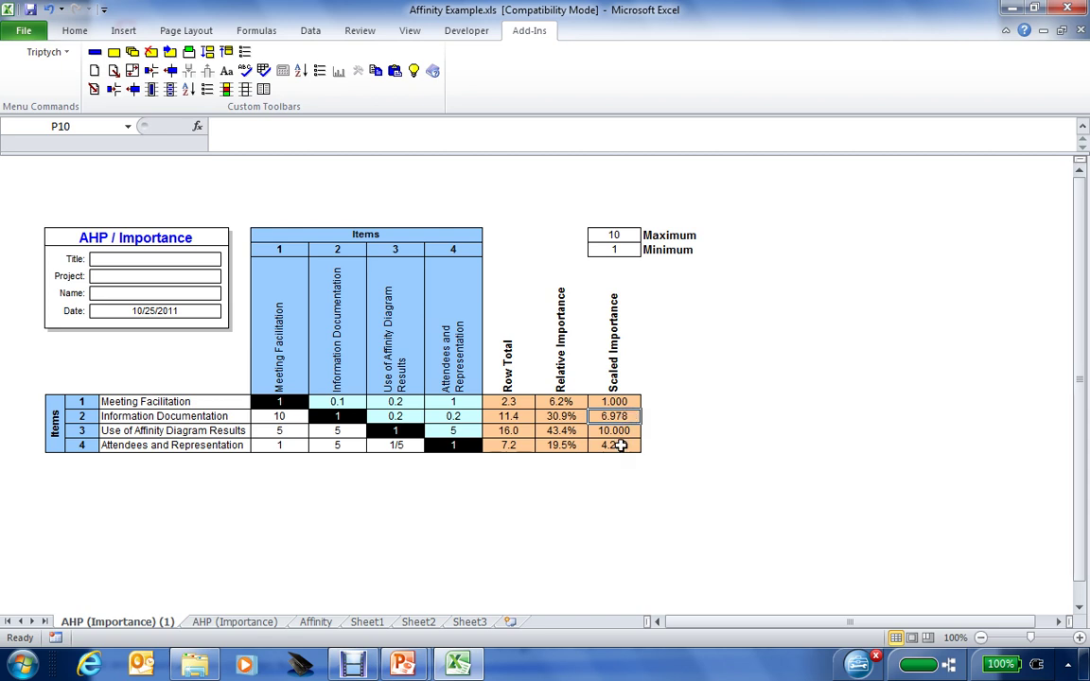
click(620, 446)
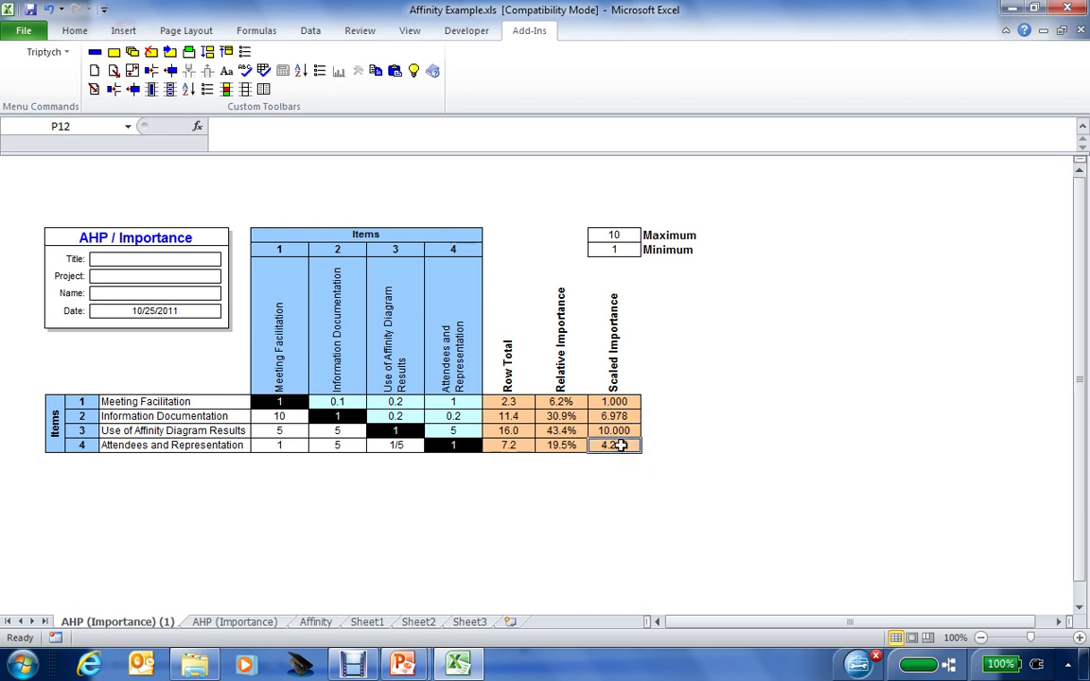
click(627, 402)
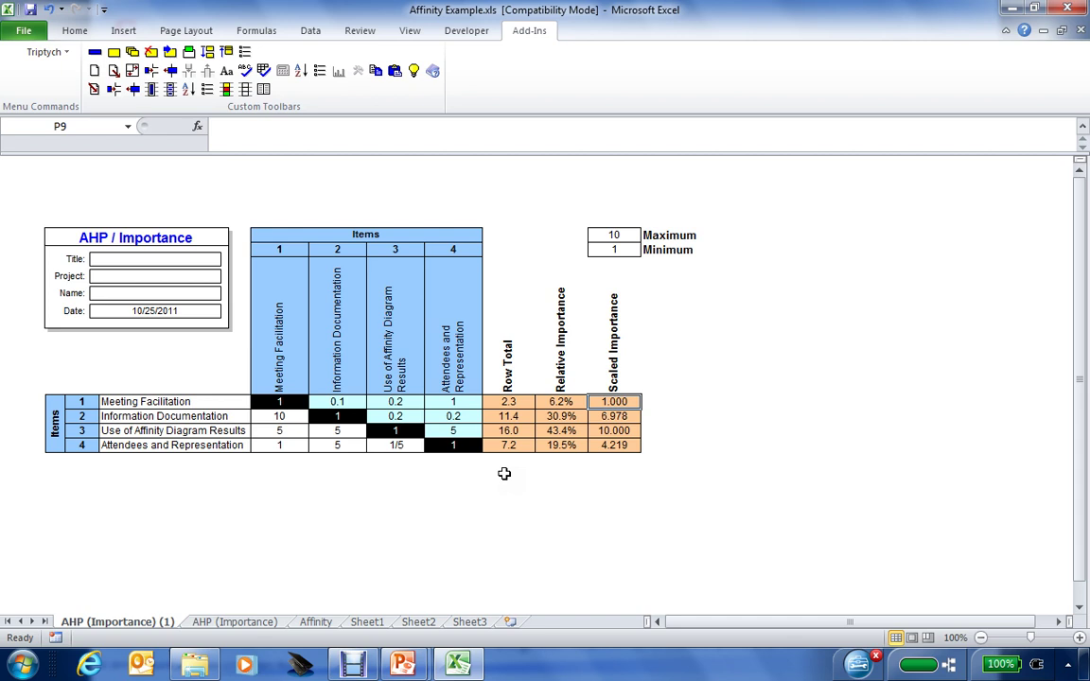
- Sort the AHP items by Relative Importance in descending order
click(301, 73)
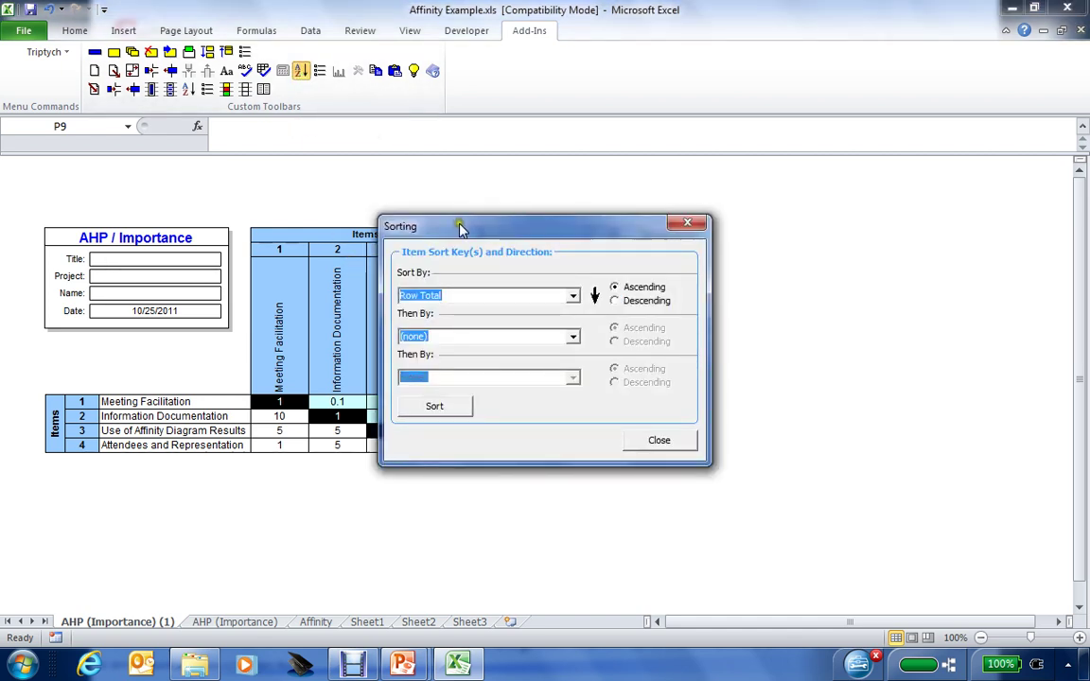
drag(459, 228, 702, 212)
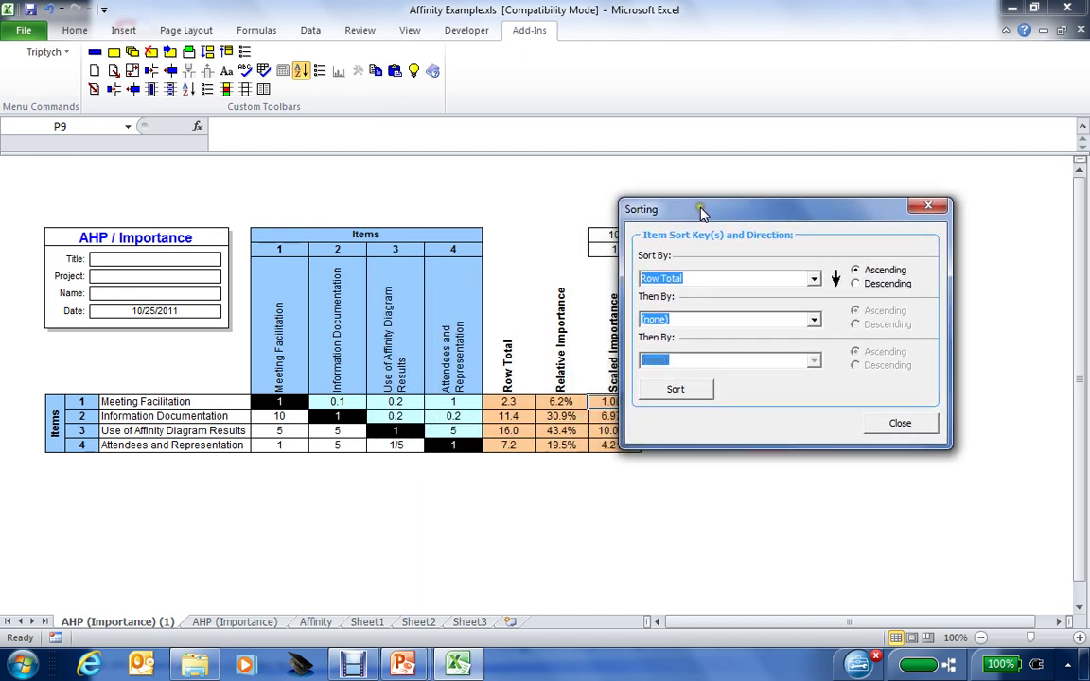
click(814, 282)
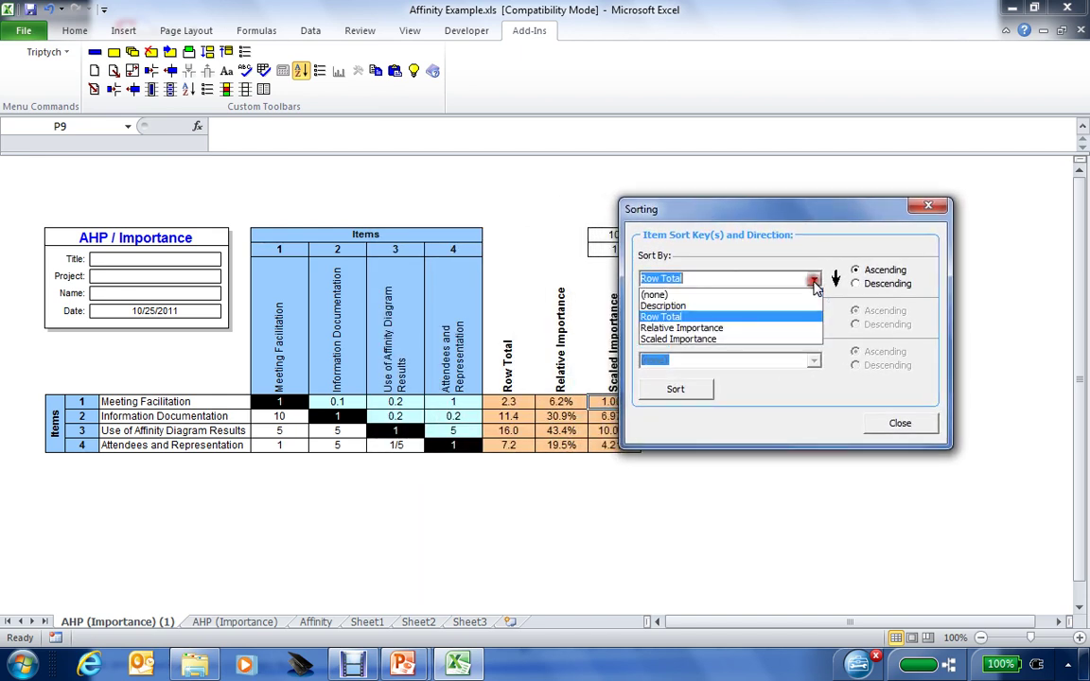
click(705, 329)
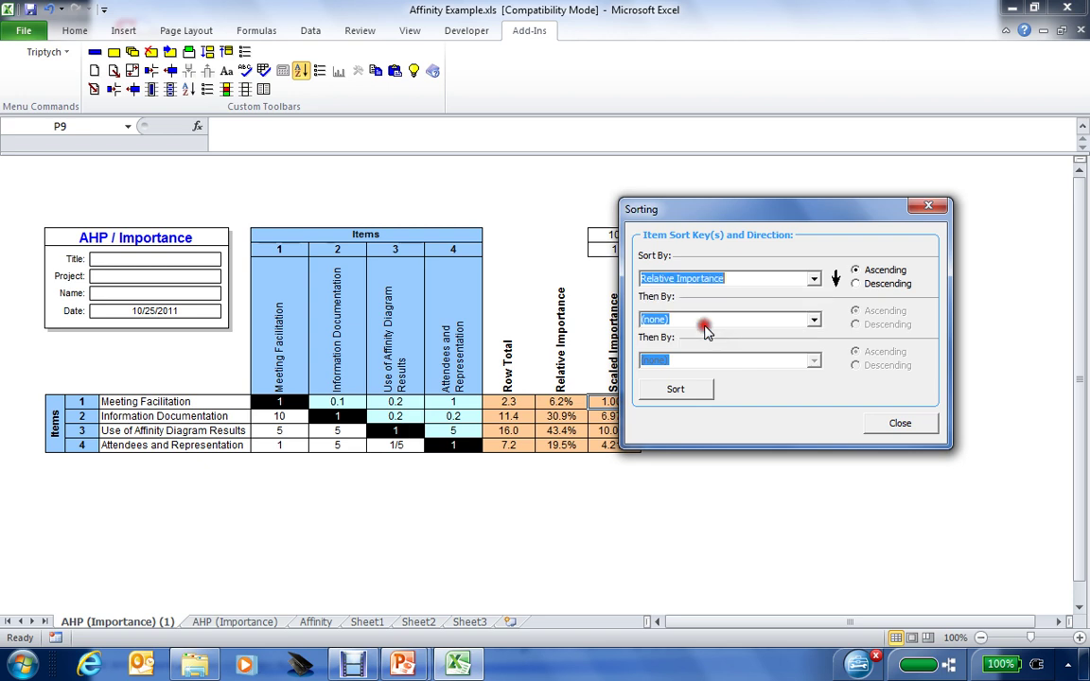
click(855, 283)
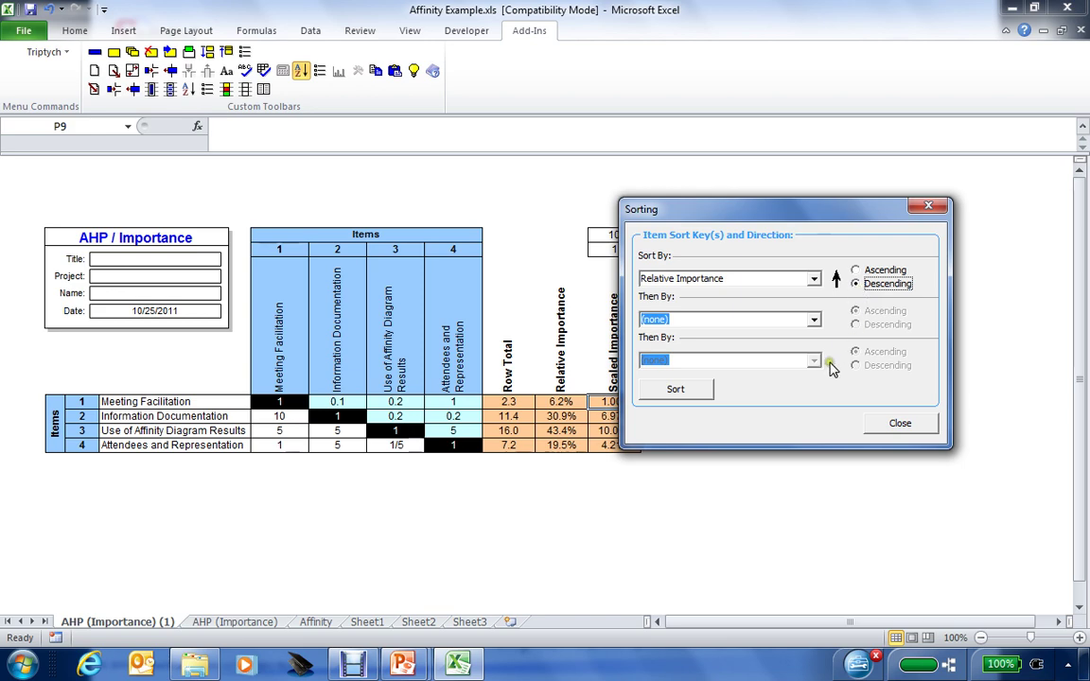
click(681, 393)
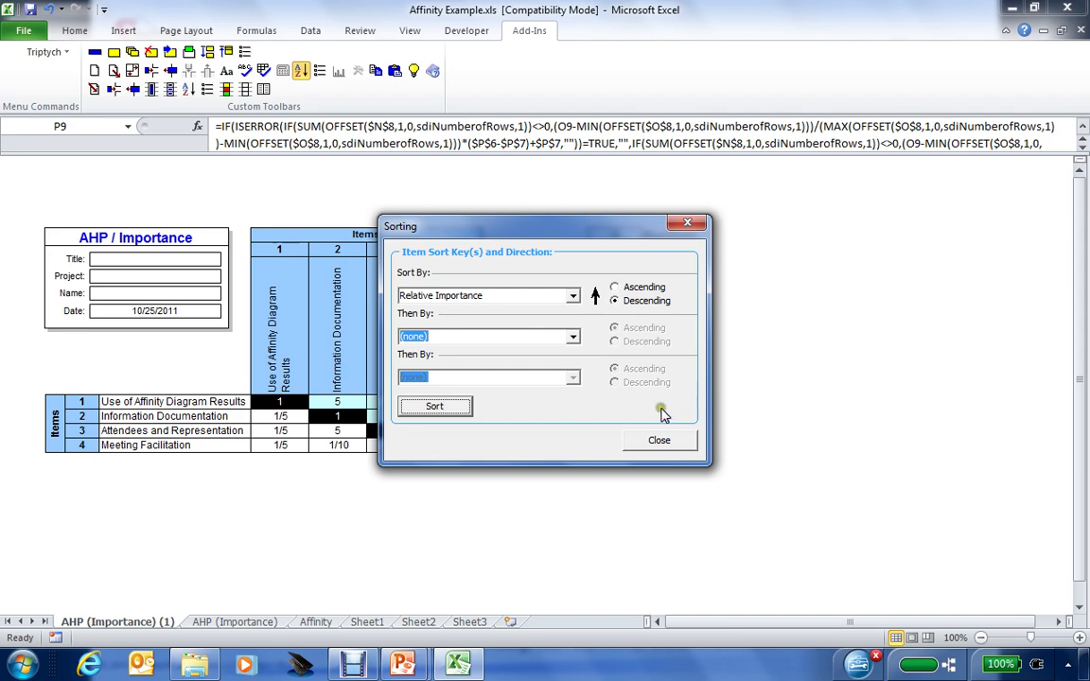
click(655, 453)
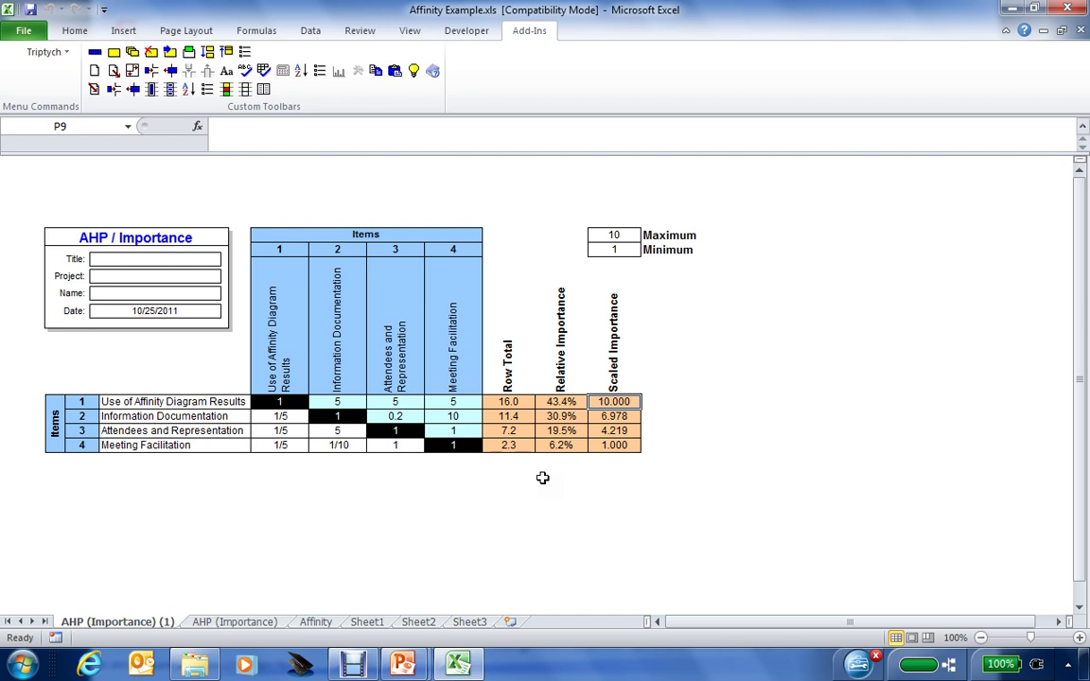
- Insert a blank item above Flexibility in the AHP (Importance) worksheet and delete it again
click(223, 628)
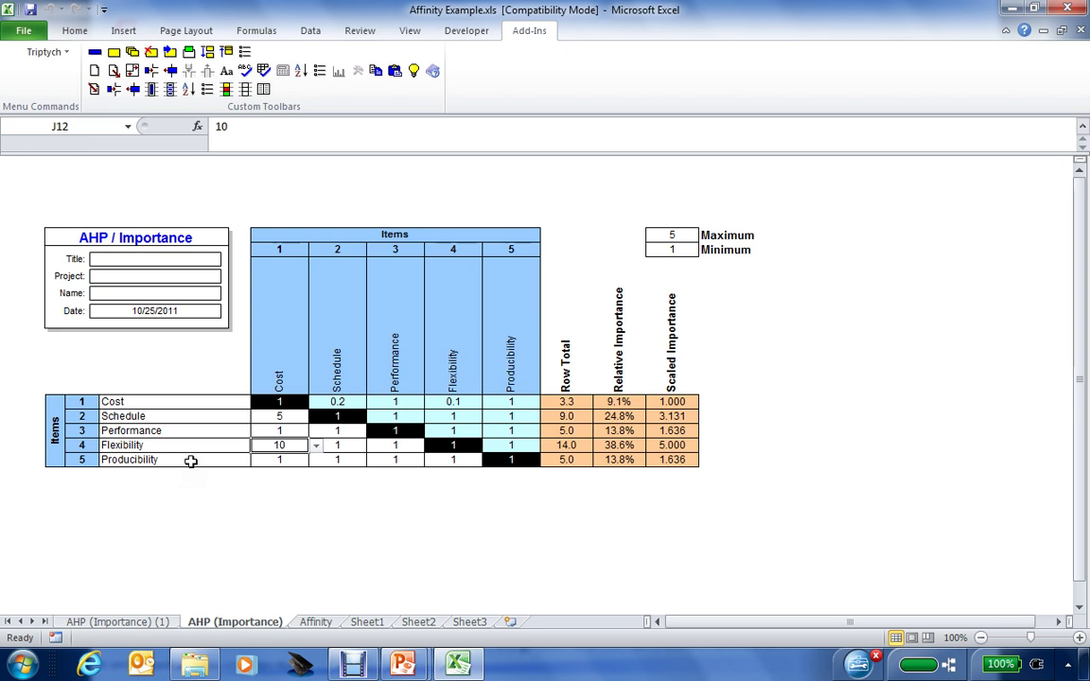
click(158, 442)
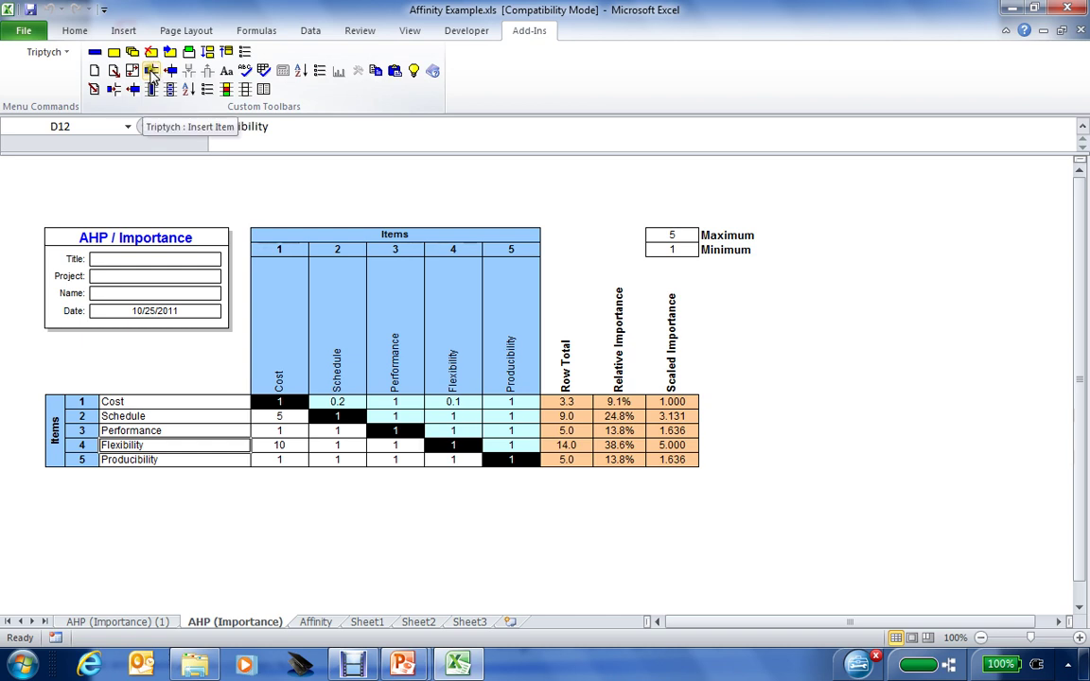
click(152, 76)
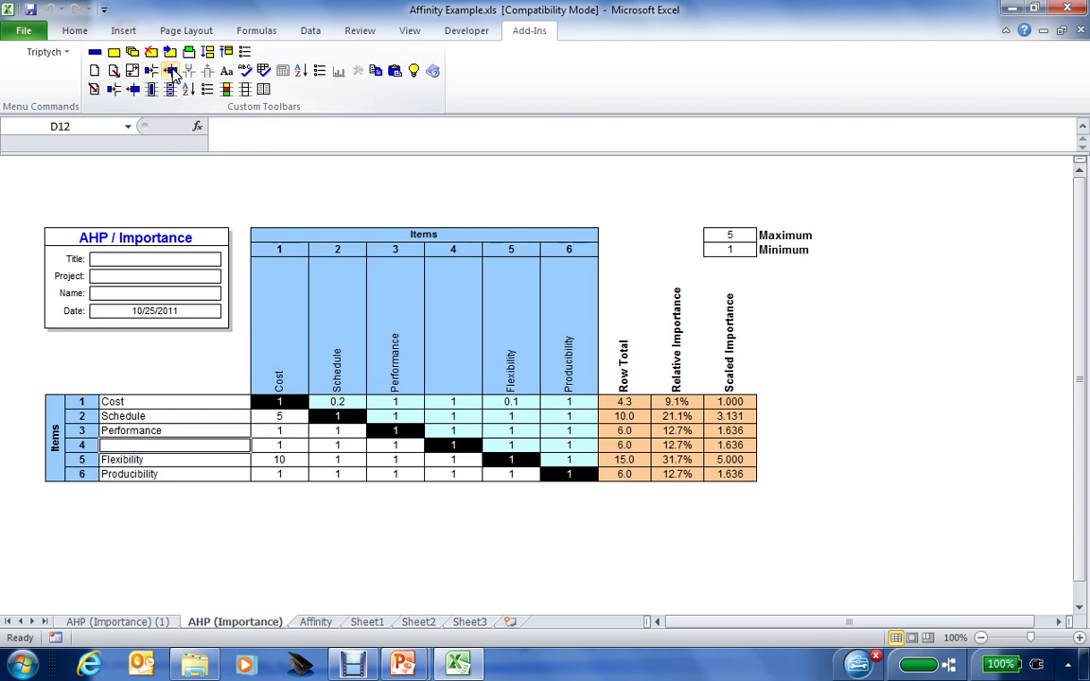
click(172, 72)
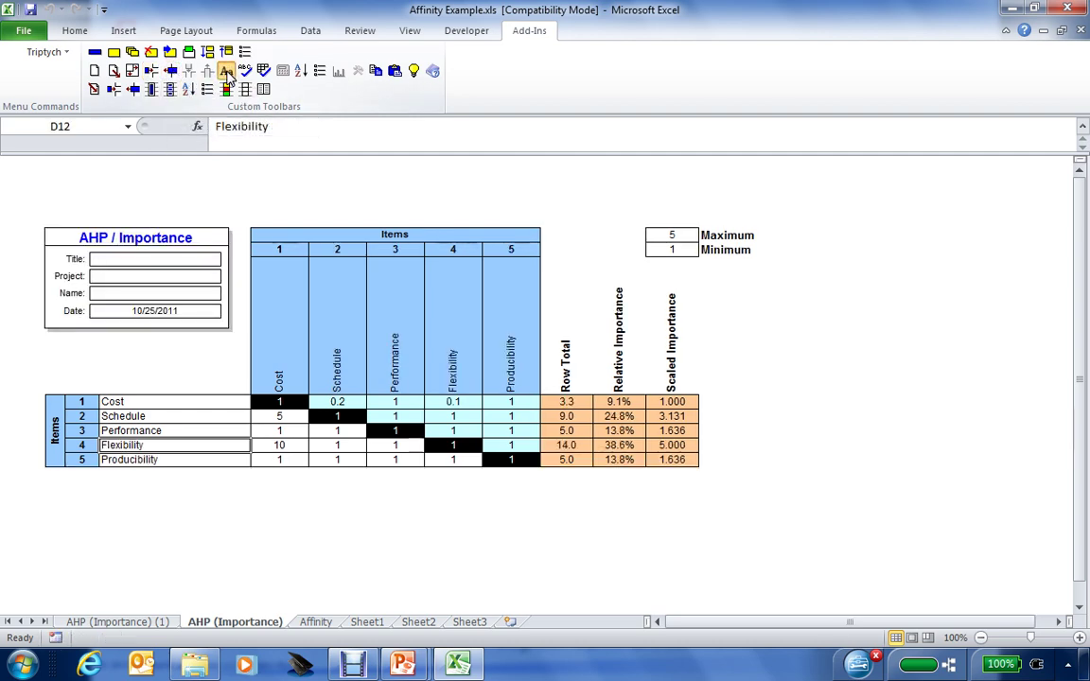
- Review the font, effects and color options available for formatting the Flexibility item's cell
click(227, 74)
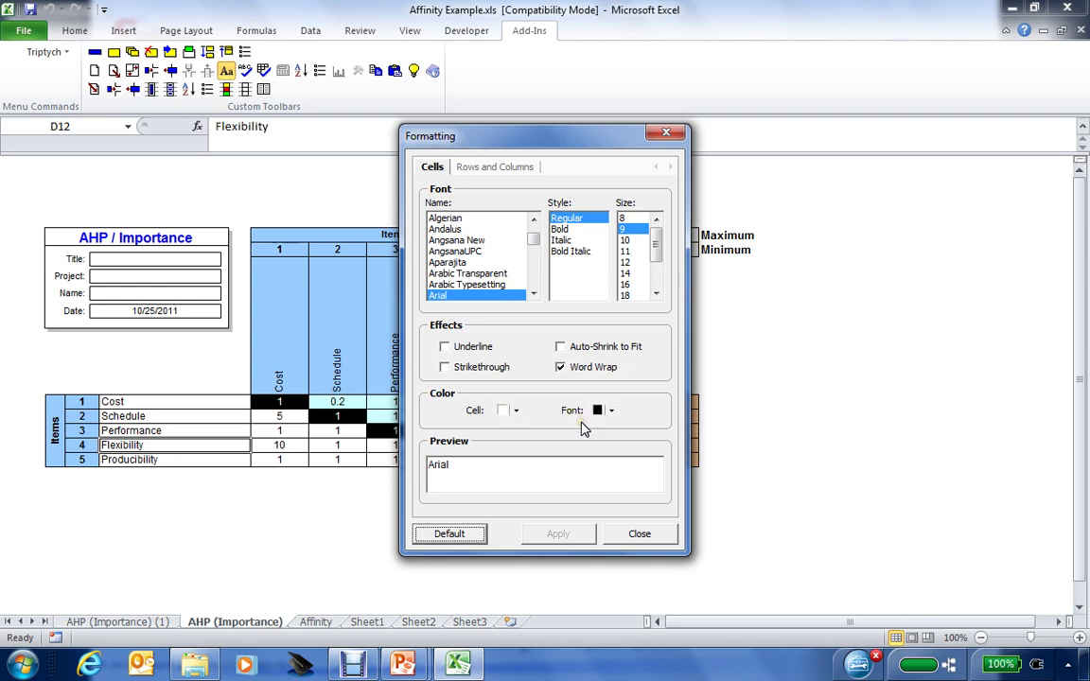
click(630, 532)
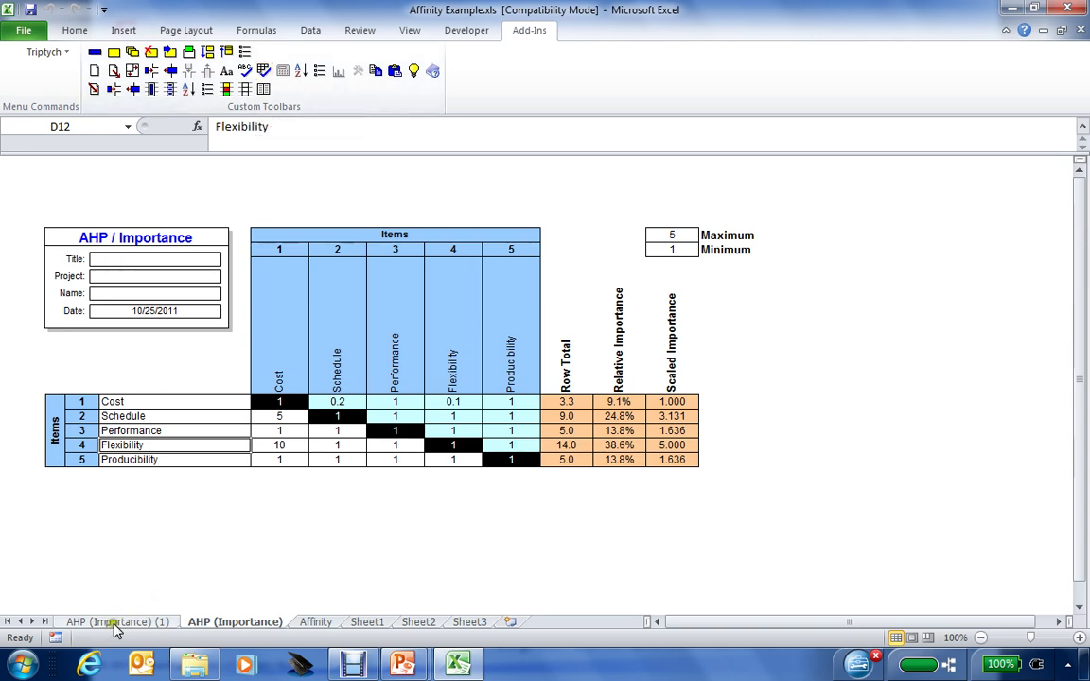
- Run the consistency check on the AHP (Importance) (1) worksheet and calculate its consistency ratio with 500 iterations
click(87, 622)
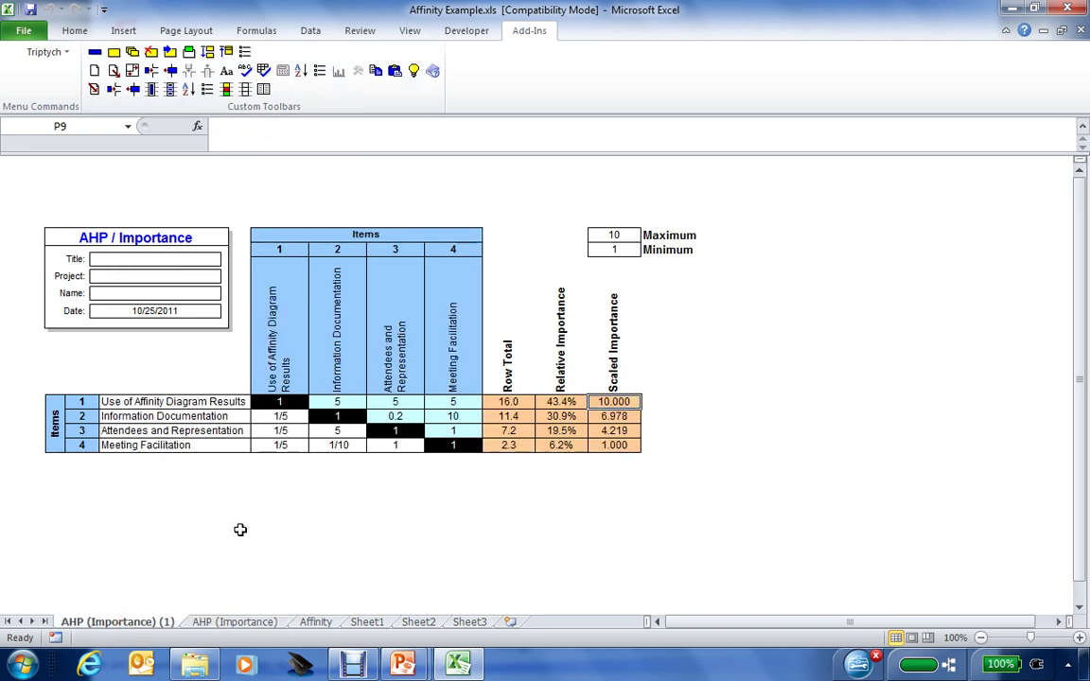
click(264, 72)
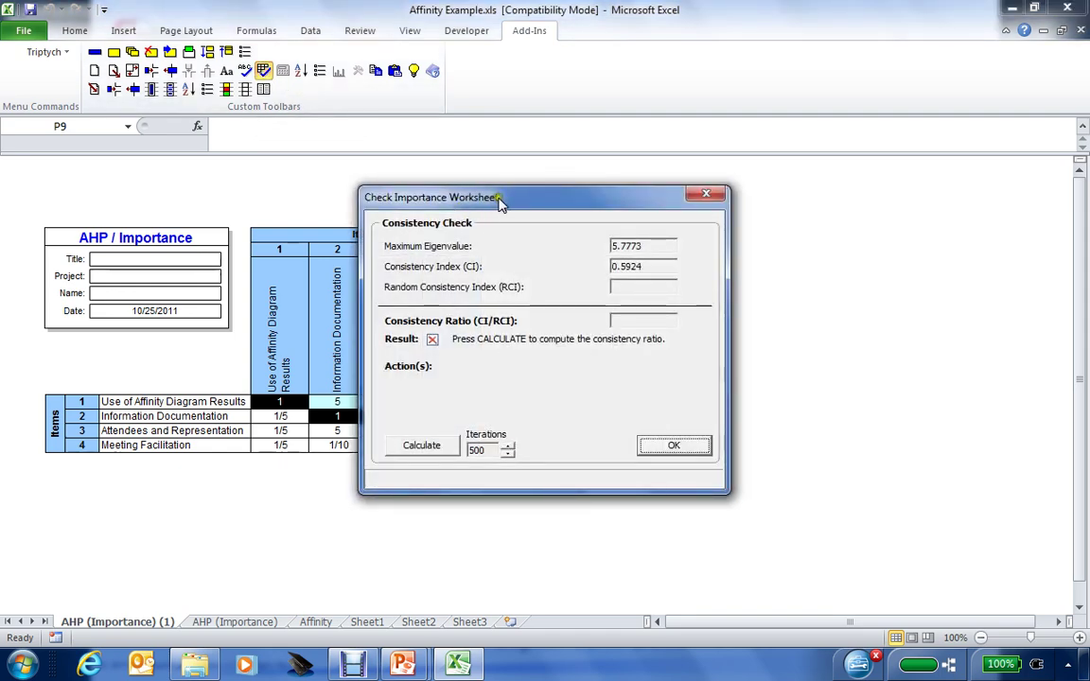
drag(500, 200, 703, 188)
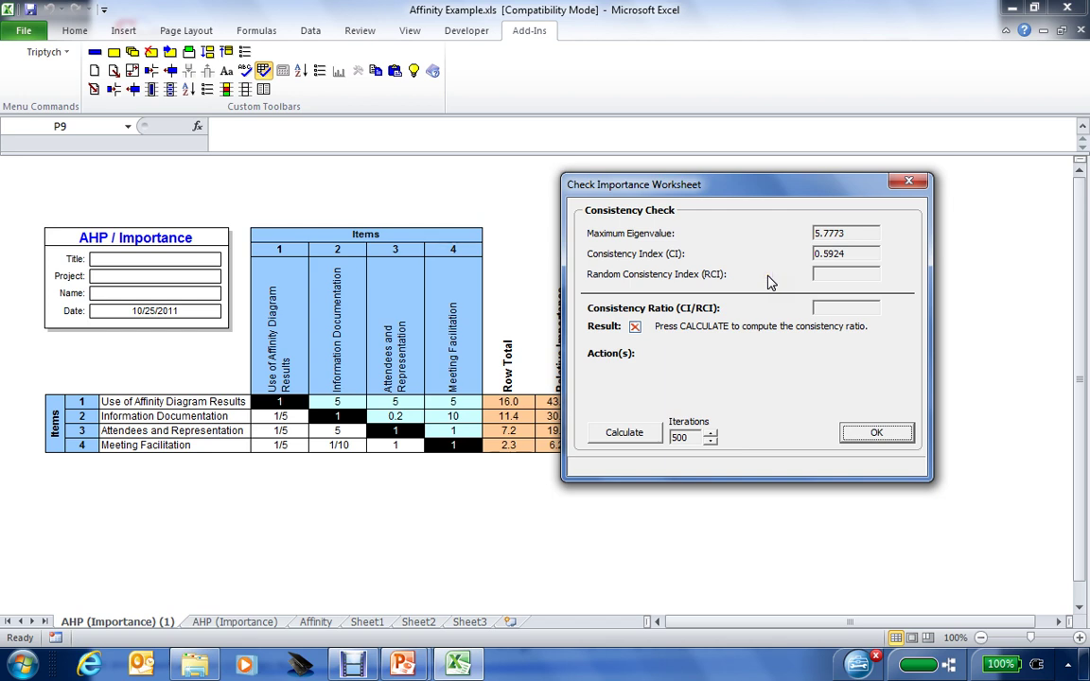
click(624, 436)
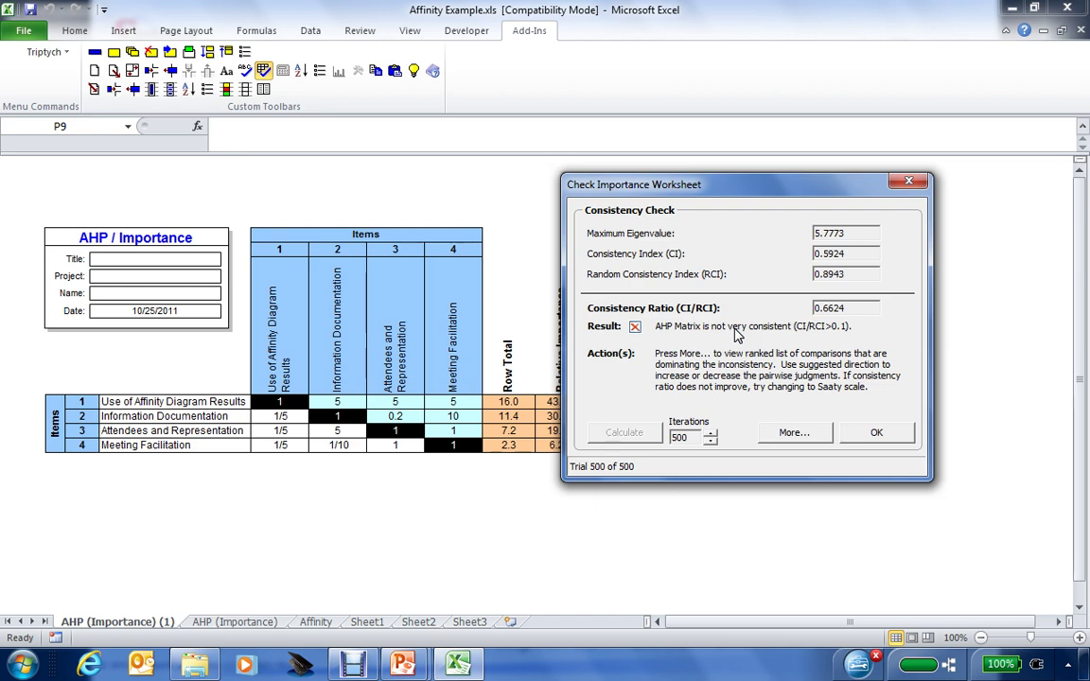
- Identify the ranked pairwise comparisons that dominate the matrix's inconsistency
click(771, 438)
click(785, 435)
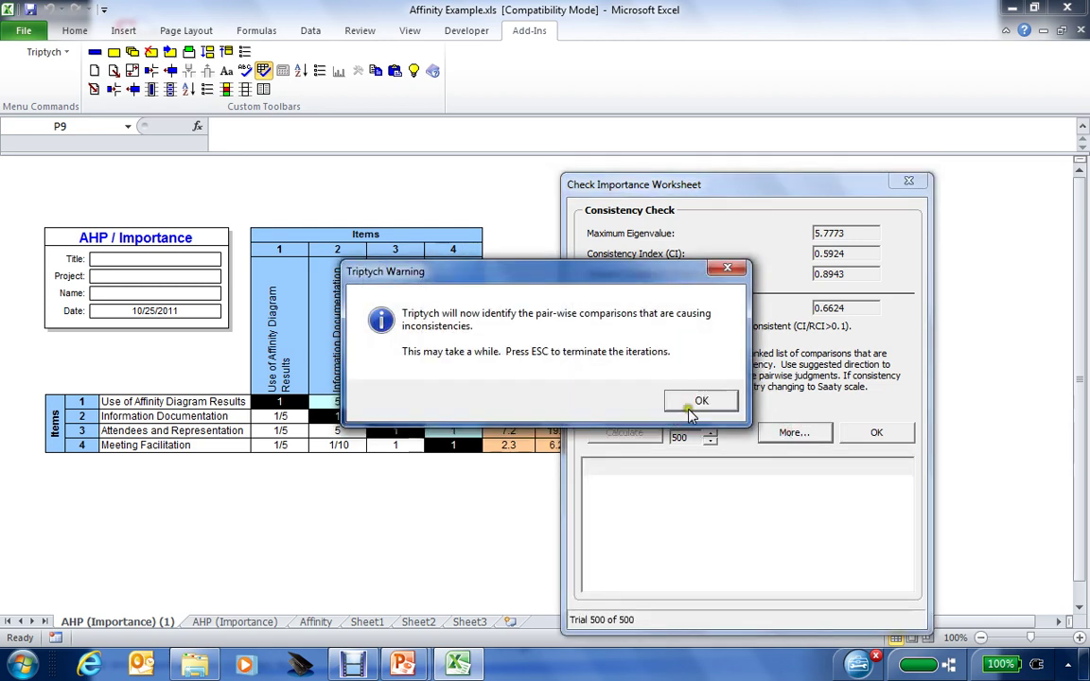
click(692, 409)
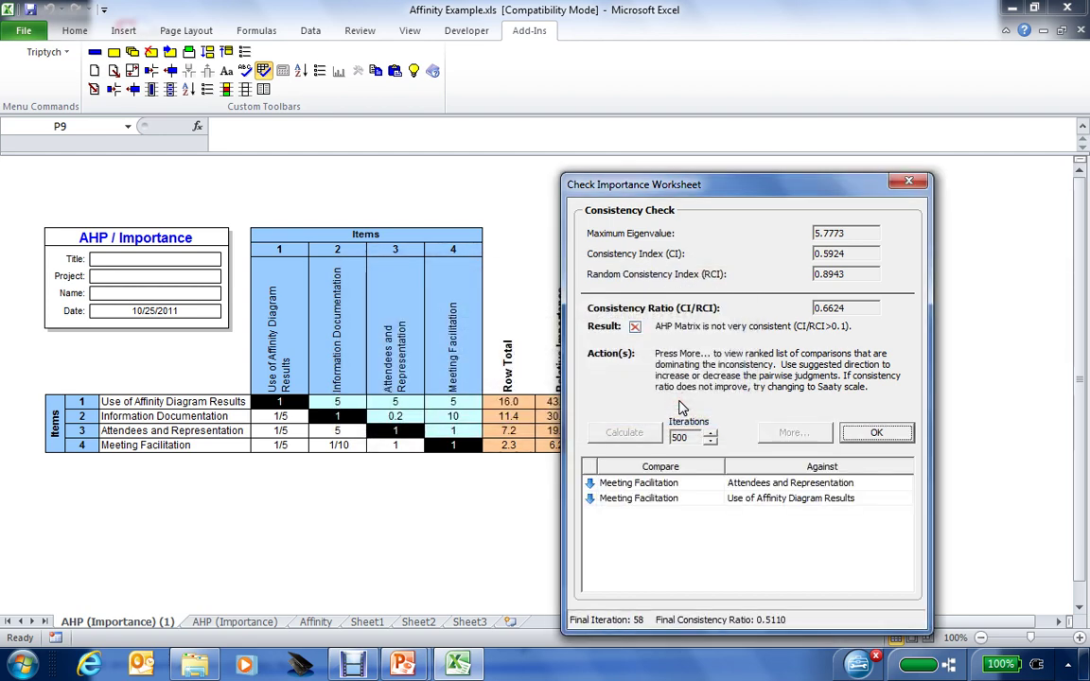
- Locate Meeting Facilitation's comparisons against Attendees and Representation and Use of Affinity Diagram Results, close the check and minimize the workbook
click(650, 485)
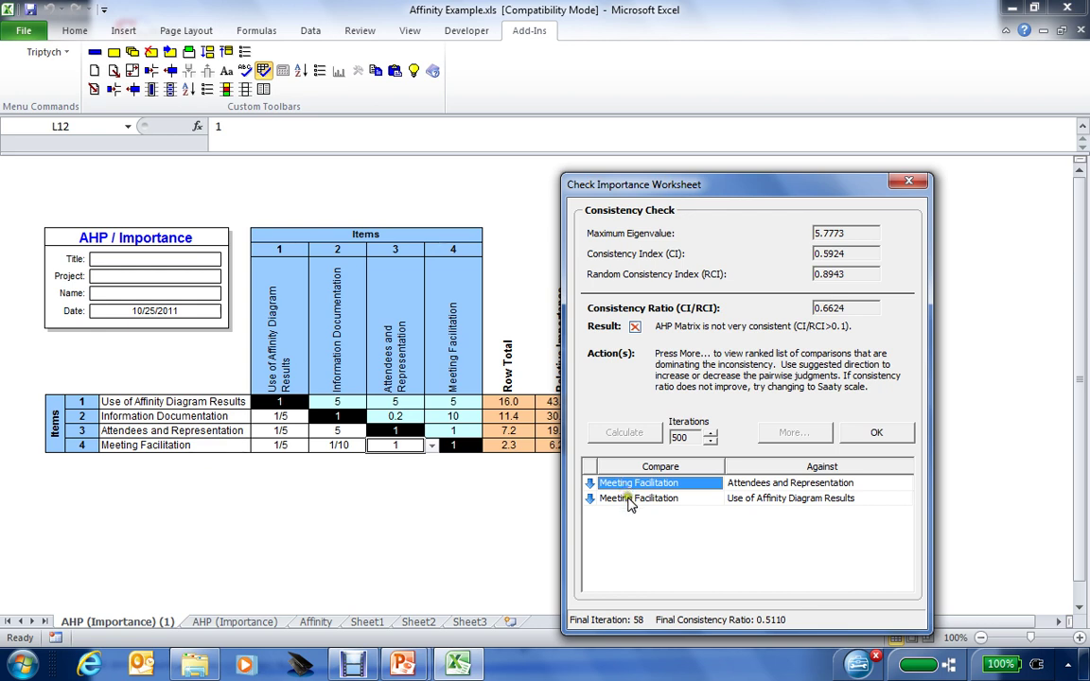
click(629, 501)
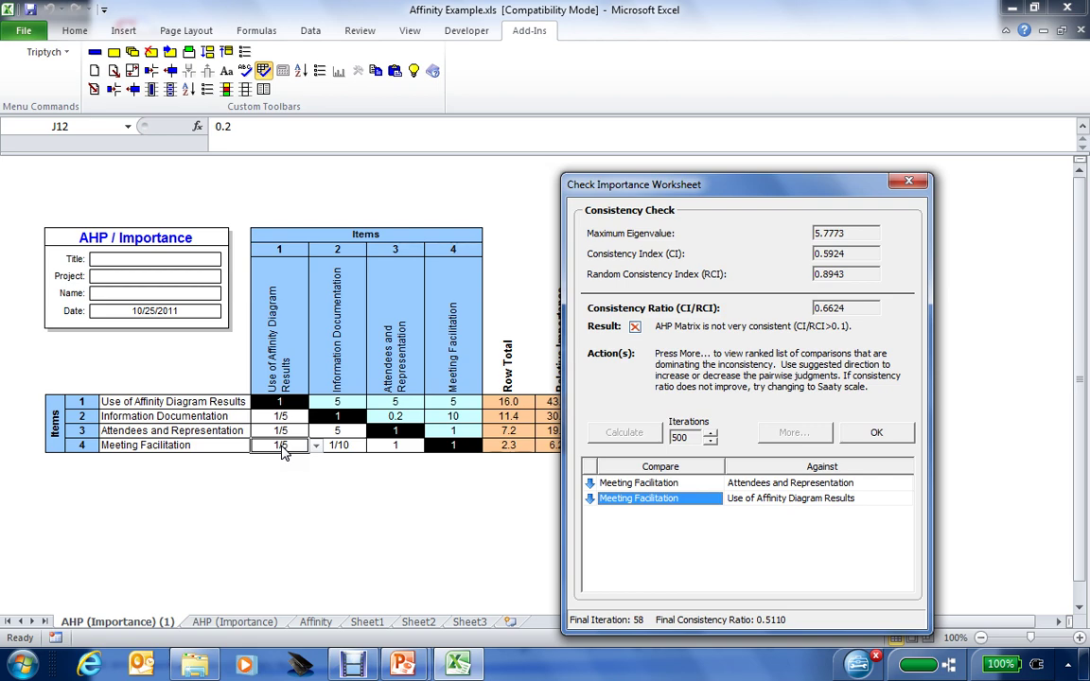
click(878, 436)
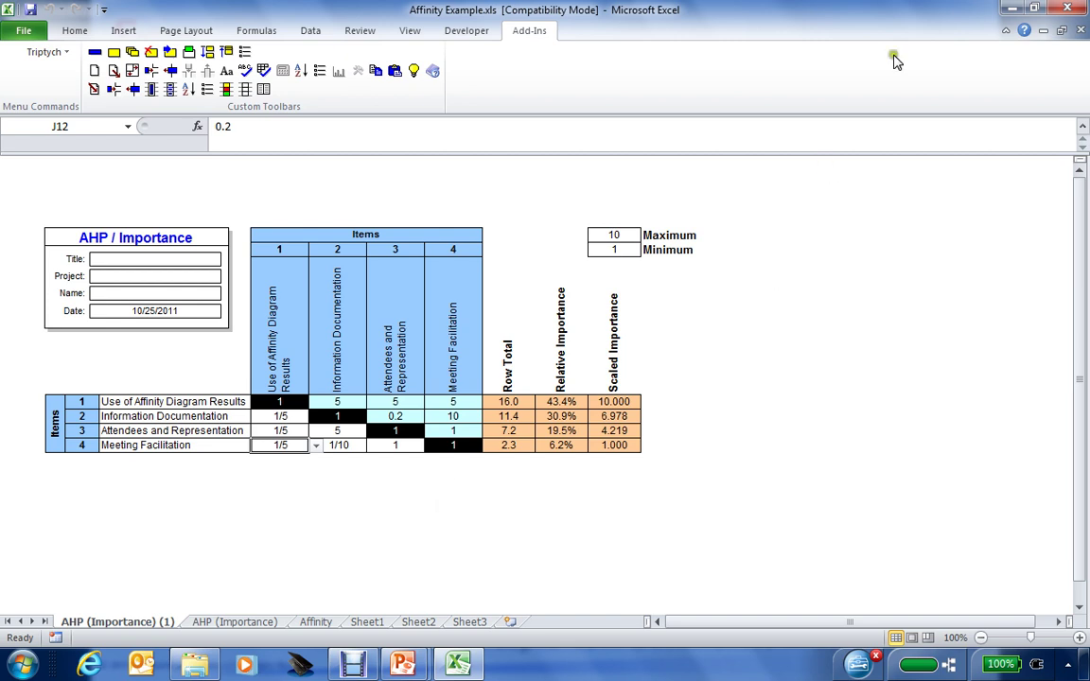
click(1014, 12)
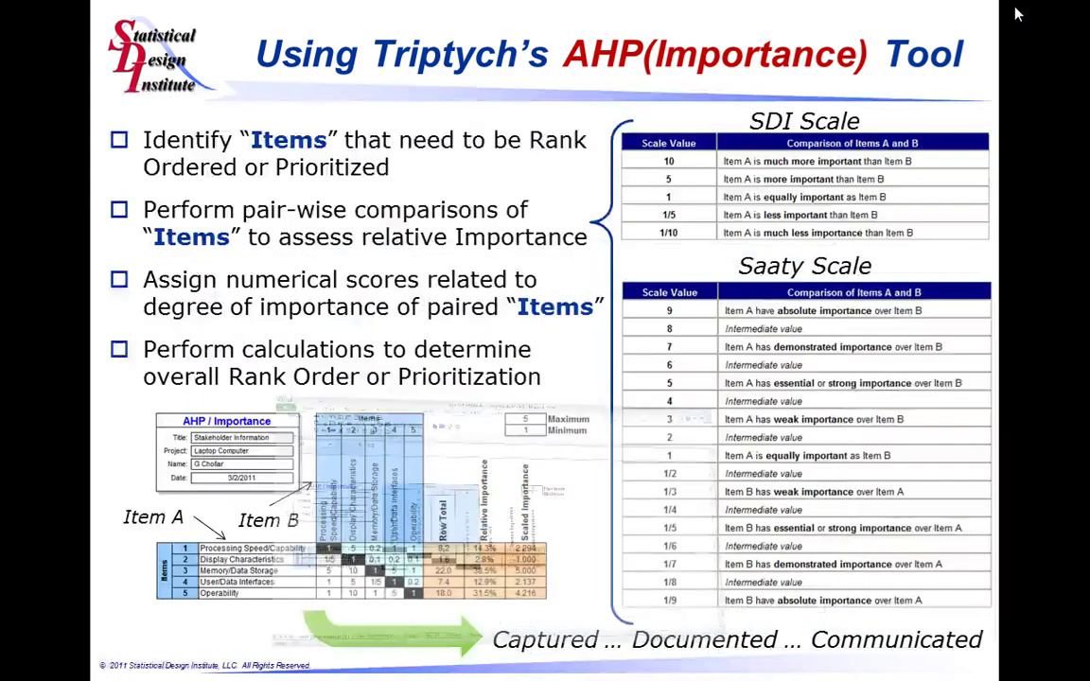